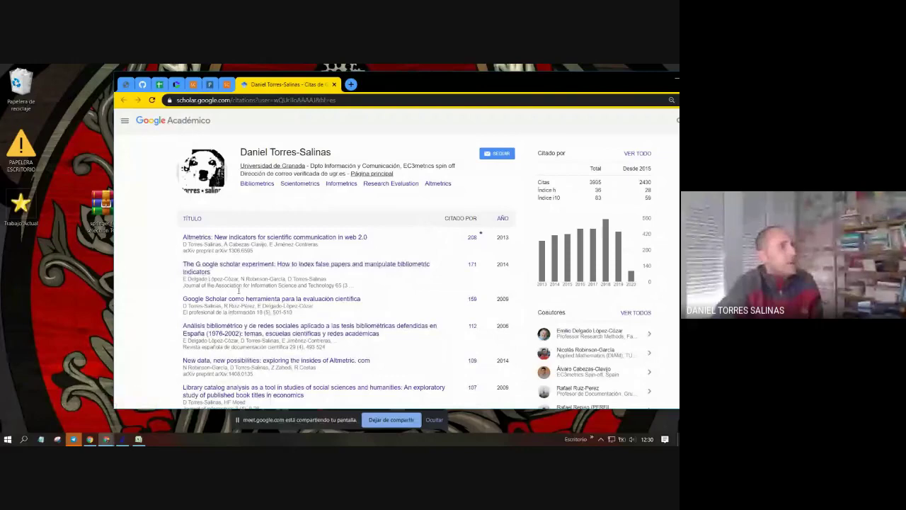
Step: Examine the total and recent h-index values in the researcher's Google Scholar profile, enlarging the page for readability
scroll(419, 182, down, 3)
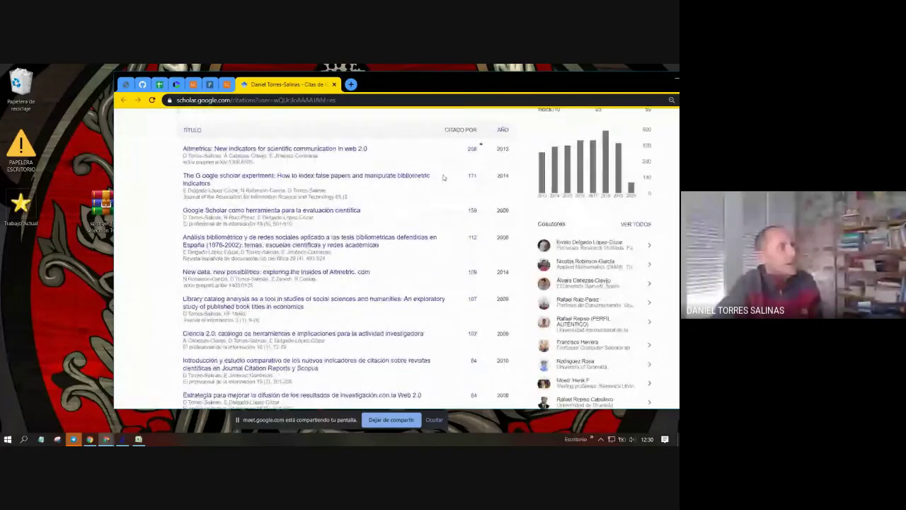
scroll(467, 169, up, 3)
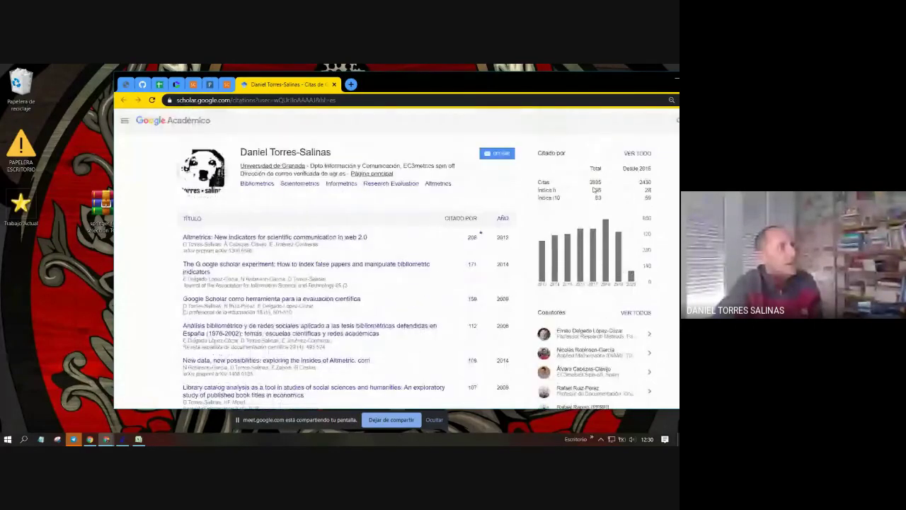
double_click(598, 190)
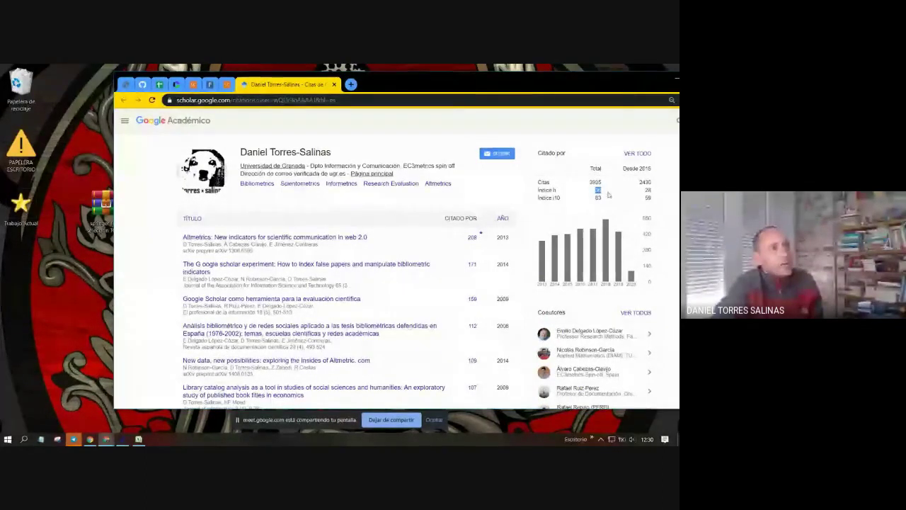
key(ctrl+plus)
key(ctrl+plus)
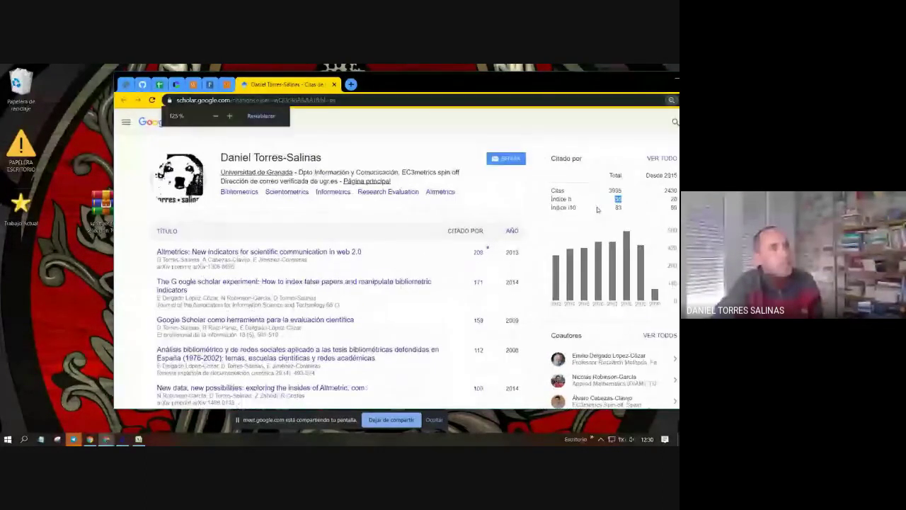
key(ctrl+plus)
key(ctrl+minus)
key(ctrl+minus)
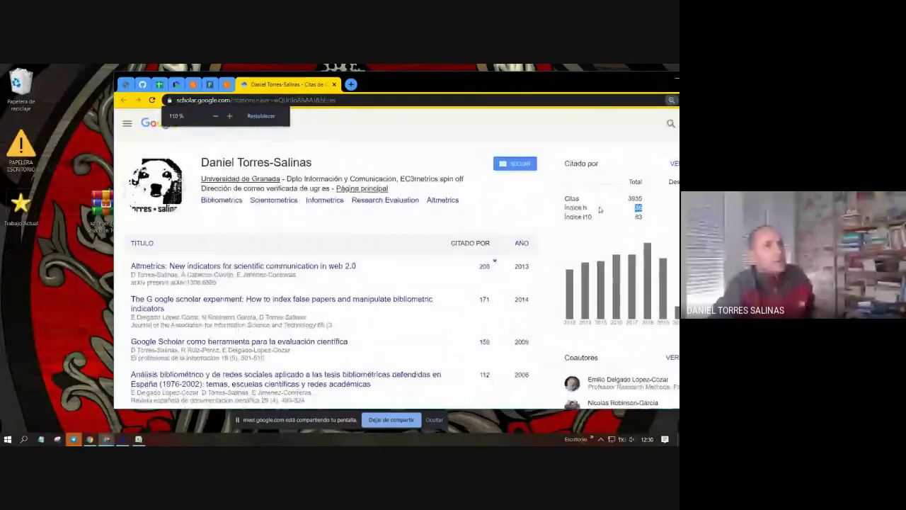
key(ctrl+plus)
key(ctrl+plus)
key(ctrl+minus)
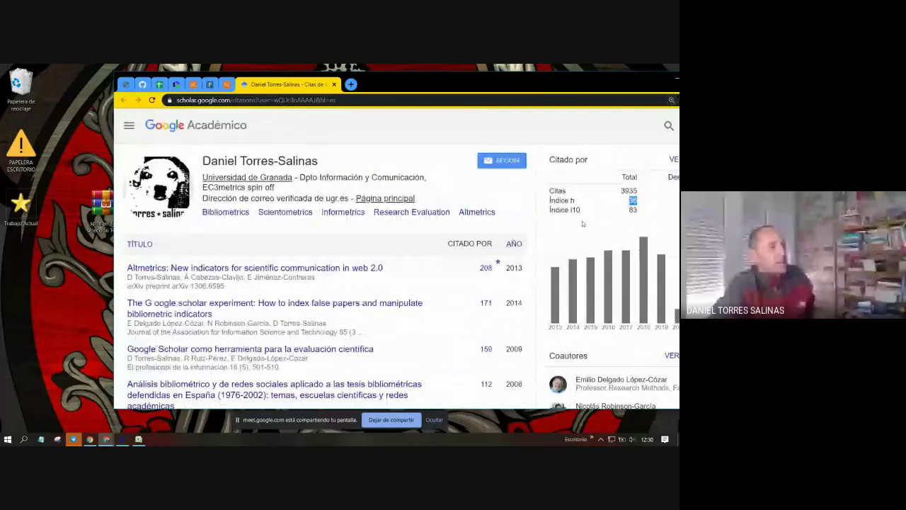
key(ctrl+minus)
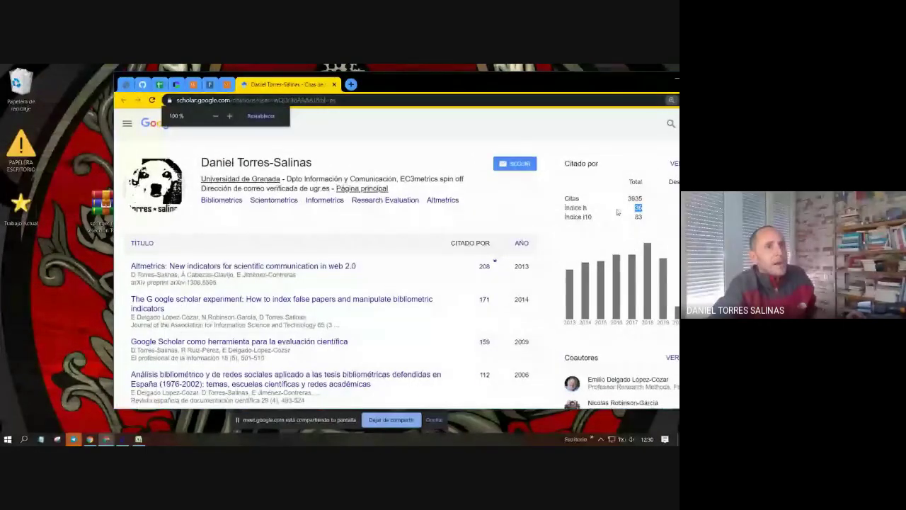
key(ctrl+minus)
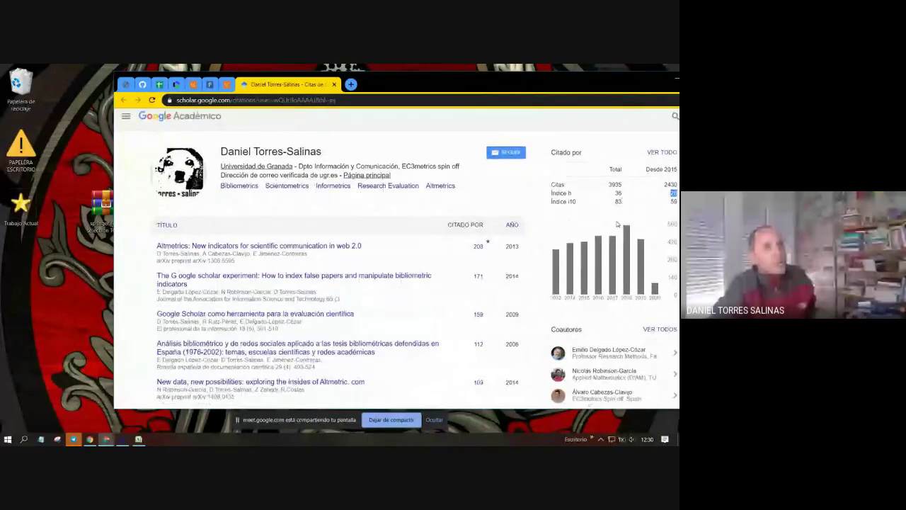
scroll(616, 224, down, 1)
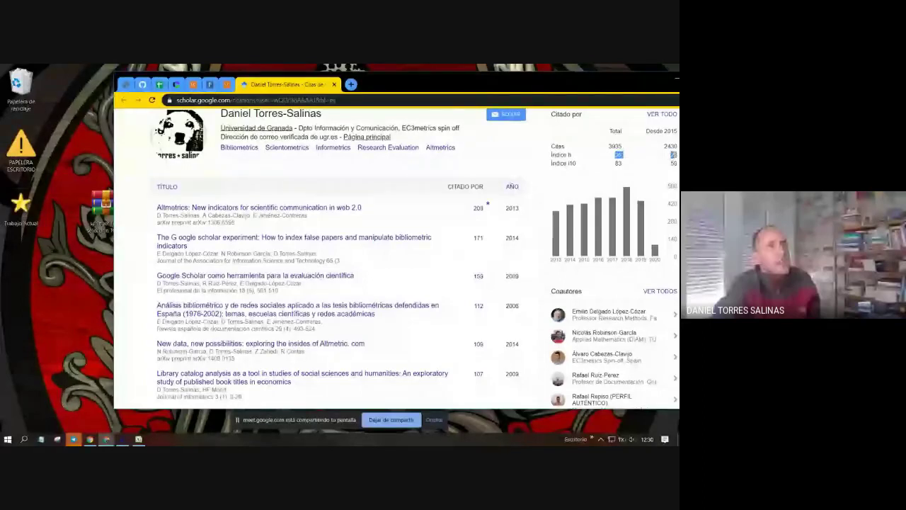
scroll(404, 233, up, 1)
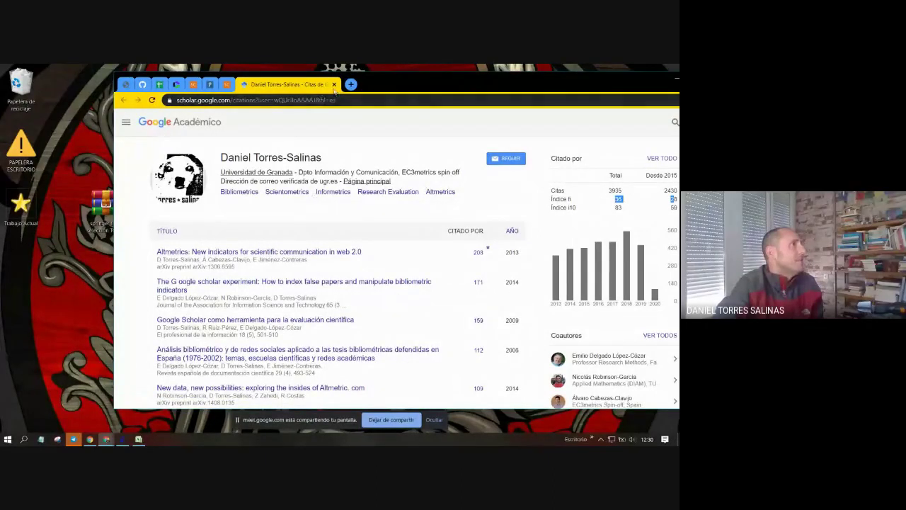
Step: Highlight "Con el software Publish or Perish" in the GitHub guide and switch to Publish or Perish in a maximized window
click(142, 84)
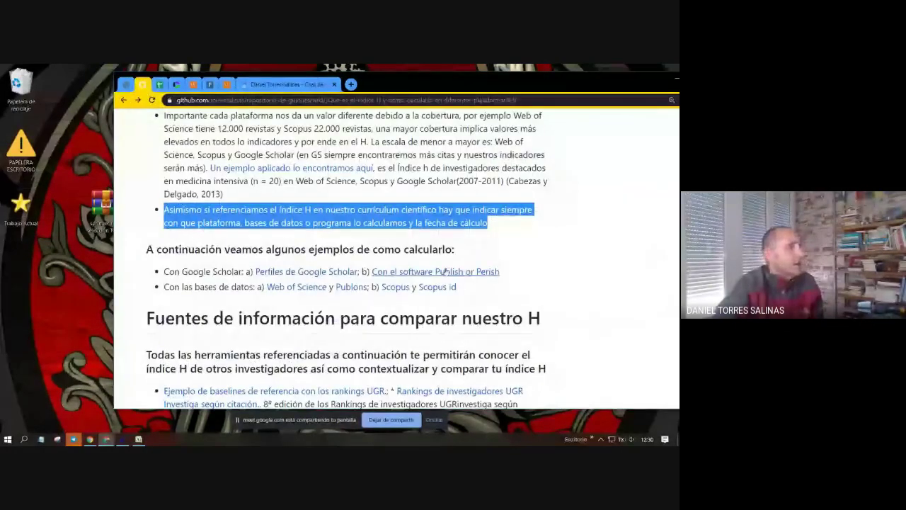
drag(500, 271, 372, 271)
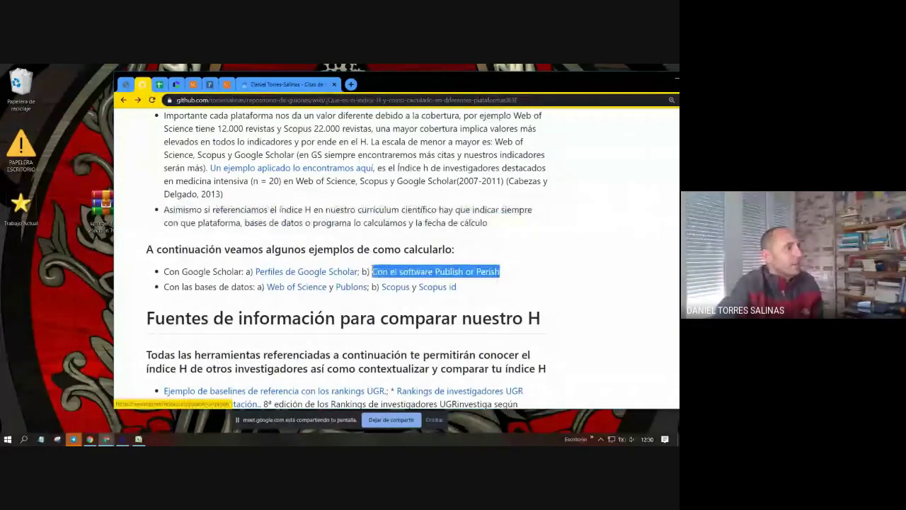
click(125, 439)
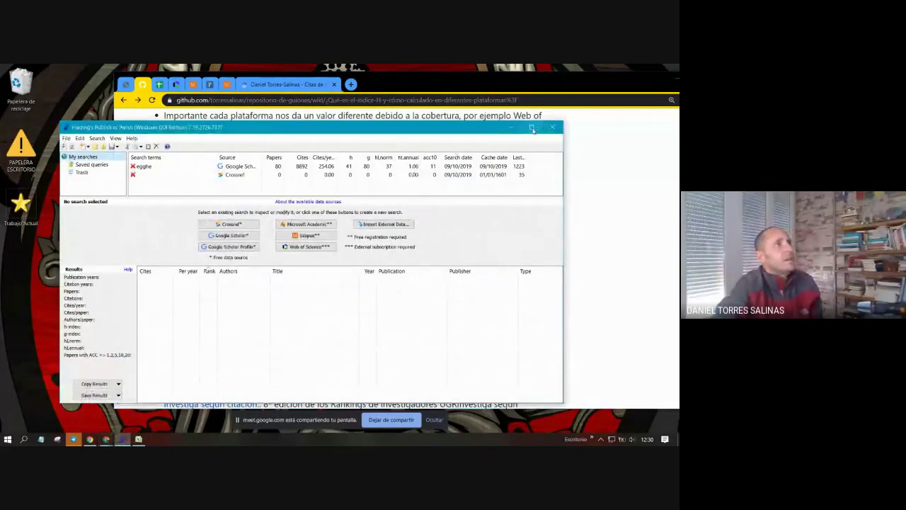
click(532, 128)
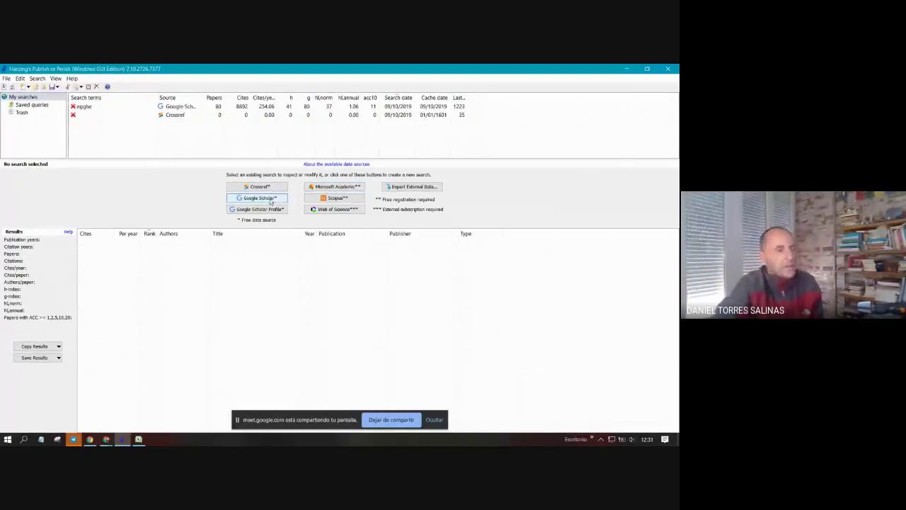
Step: Create a Google Scholar search with the researcher's full name as author and run it
click(270, 202)
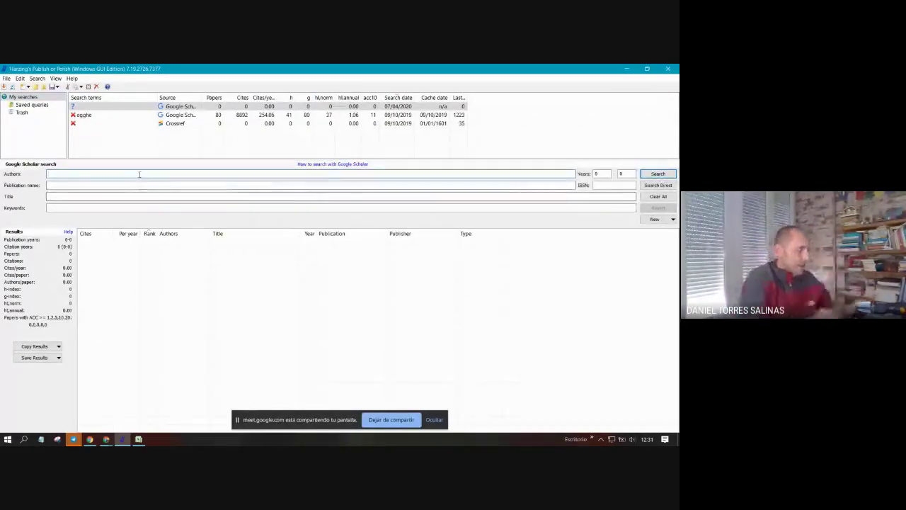
text(torre)
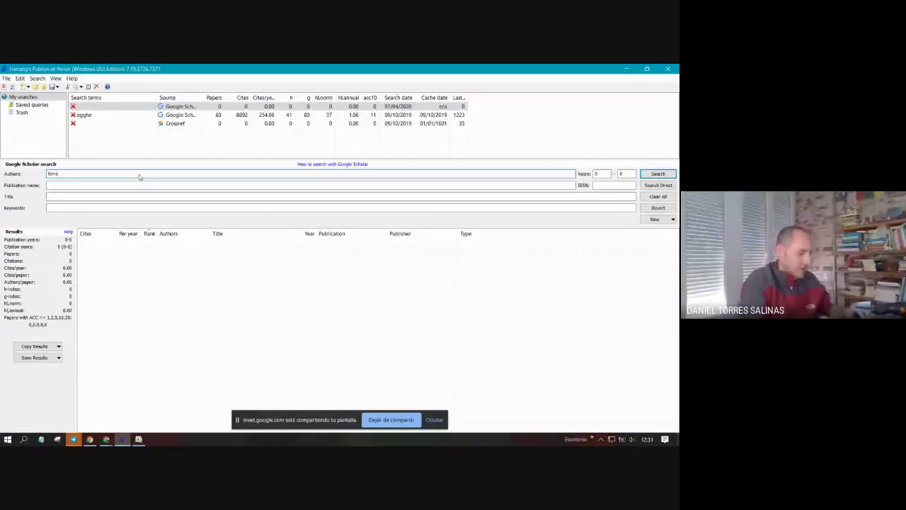
text(s)
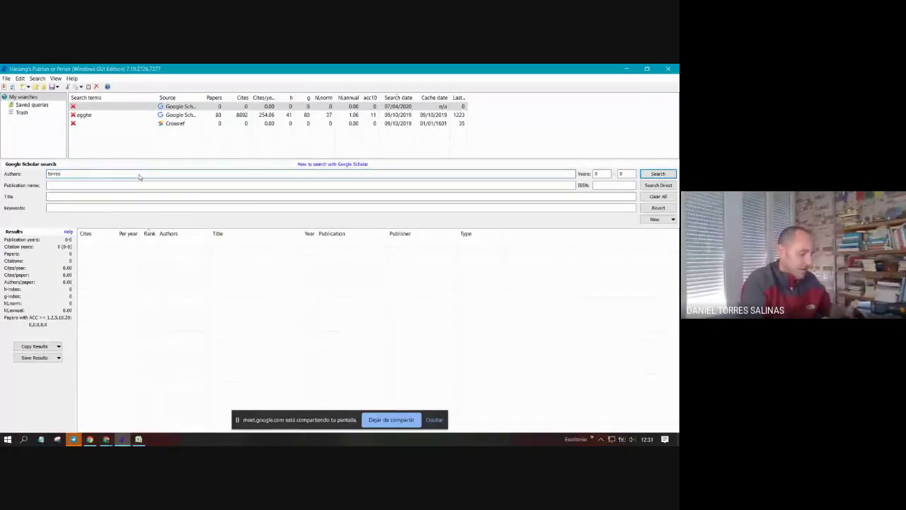
text(-salinas D)
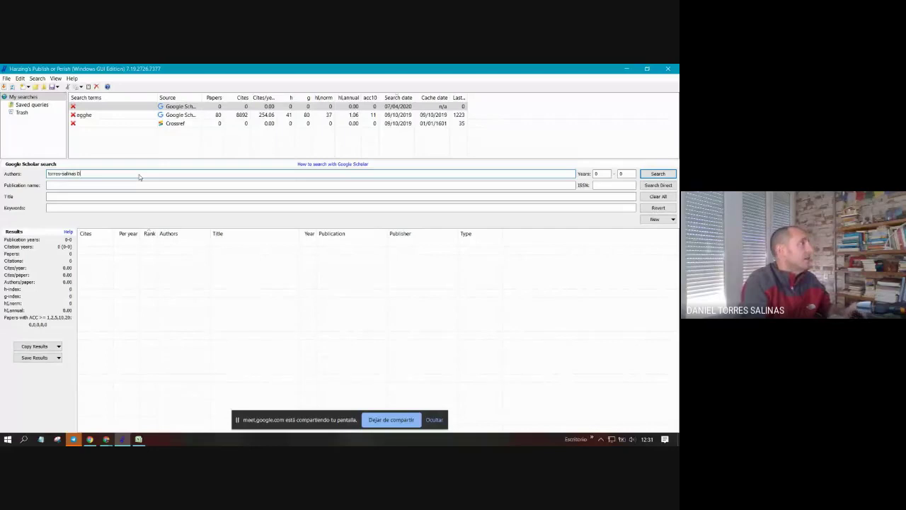
text(aniel)
key(Return)
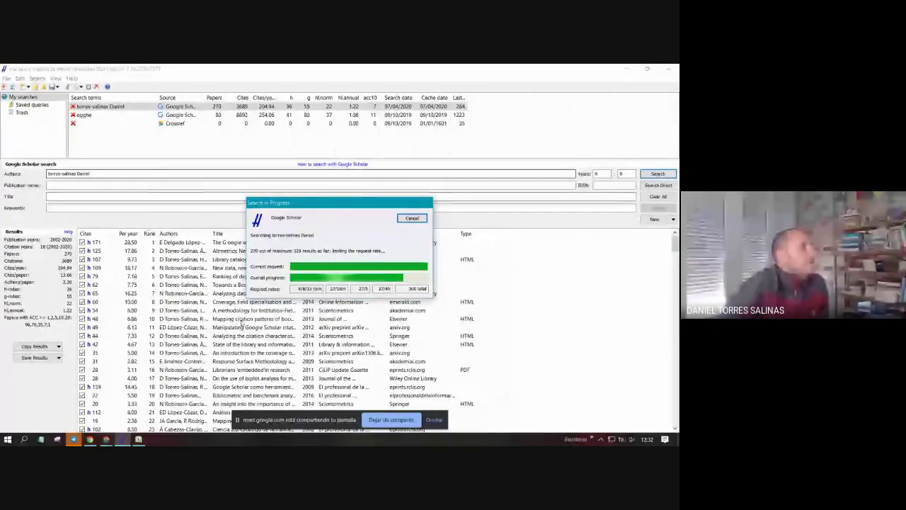
drag(335, 211, 341, 244)
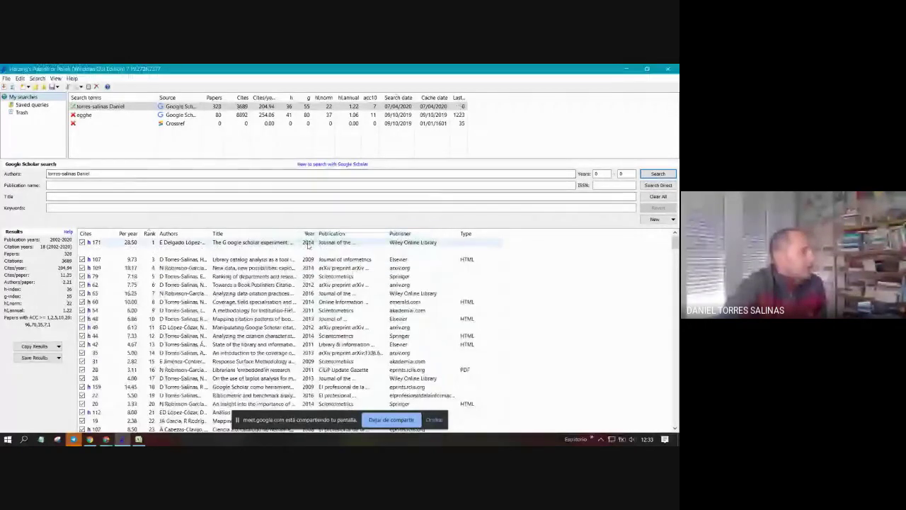
Step: Sort the search results by number of cites and review the papers marked as counting toward the h-index
scroll(227, 269, down, 8)
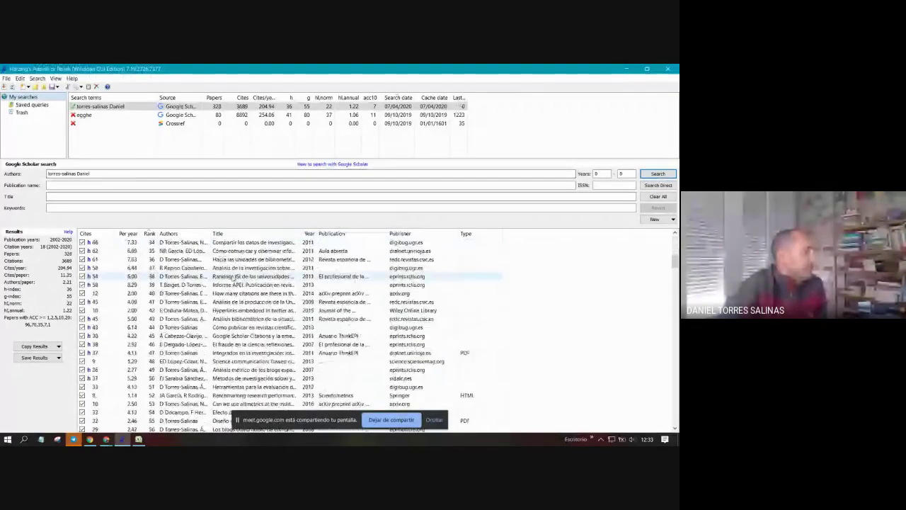
scroll(237, 277, down, 15)
scroll(239, 277, down, 11)
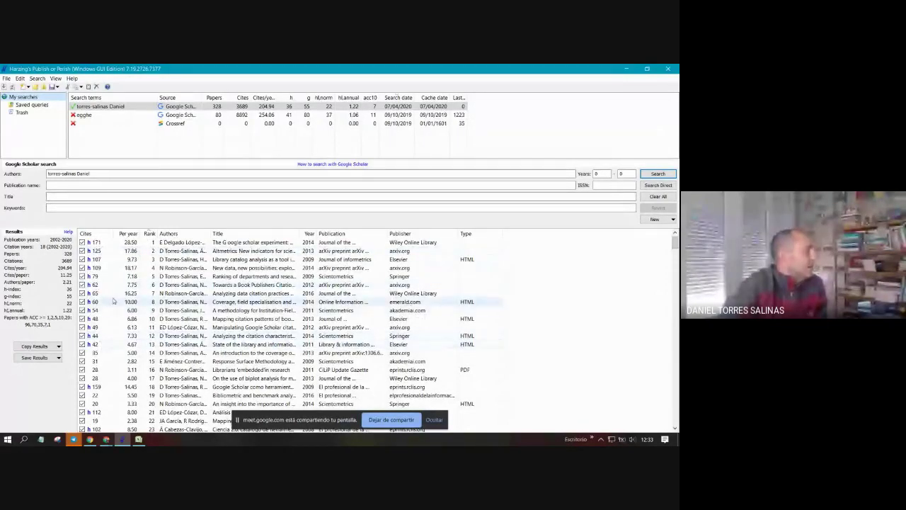
scroll(113, 300, down, 1)
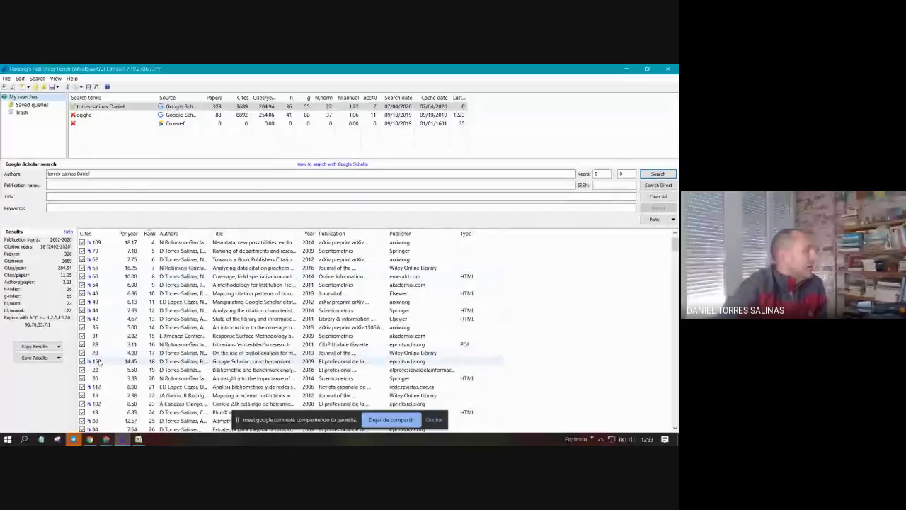
scroll(117, 337, up, 1)
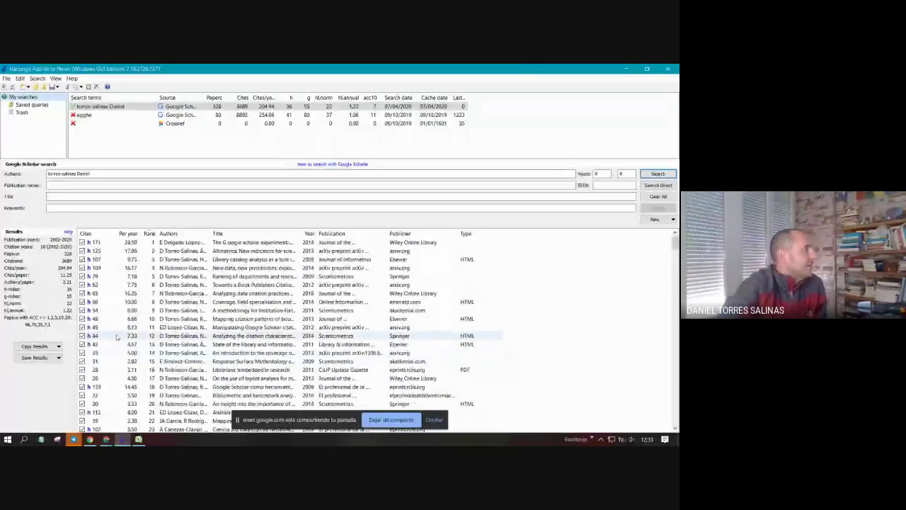
click(96, 233)
scroll(120, 280, down, 3)
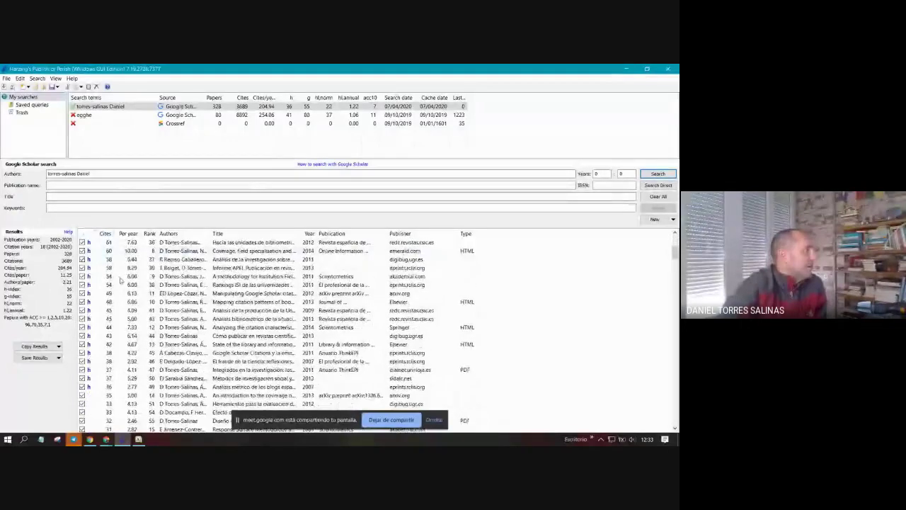
scroll(112, 269, up, 3)
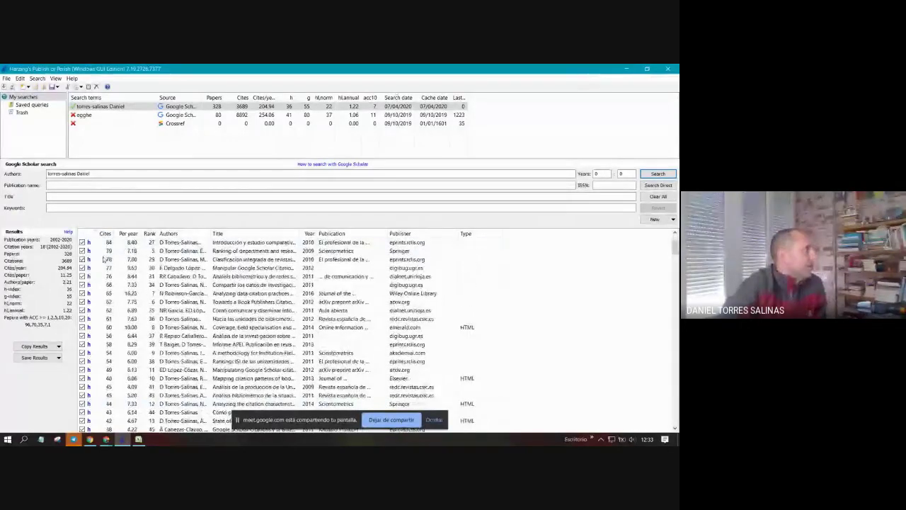
scroll(105, 259, down, 2)
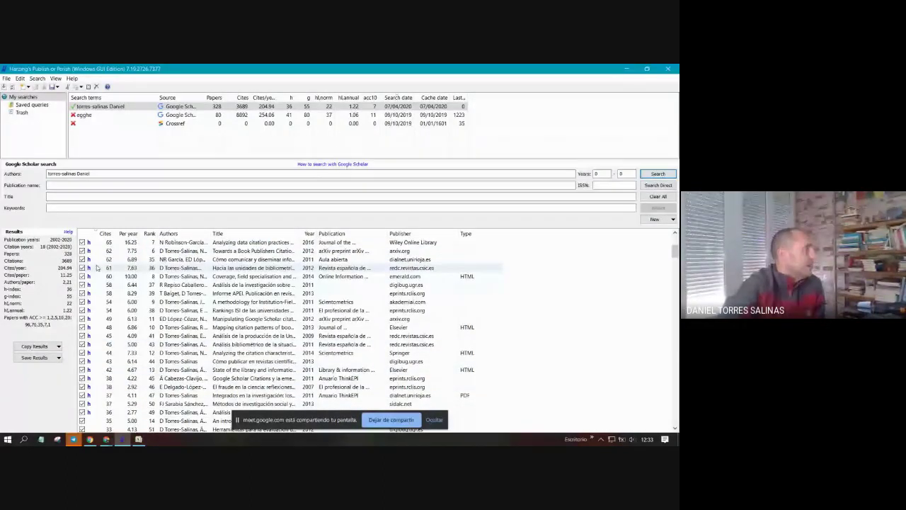
scroll(212, 297, up, 5)
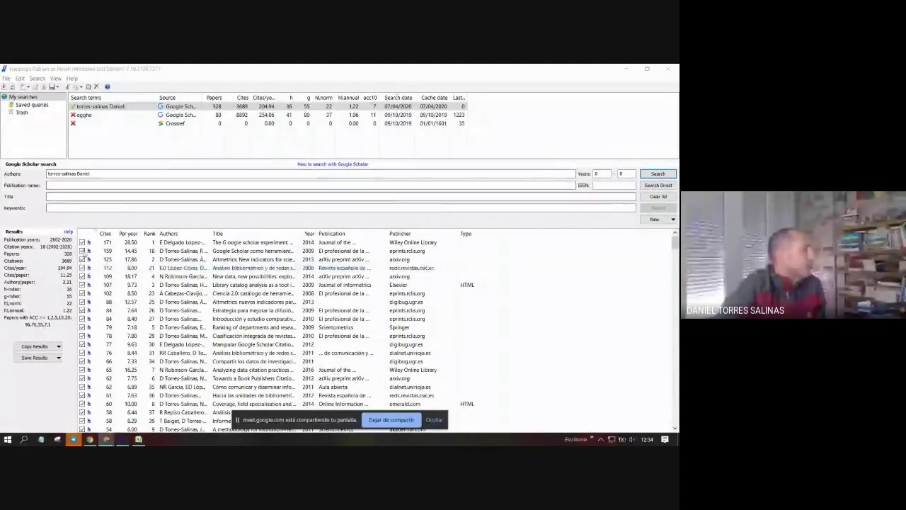
Step: Exclude the six most-cited papers, those with 171 down to 107 cites, from the metrics calculation
click(82, 242)
click(82, 259)
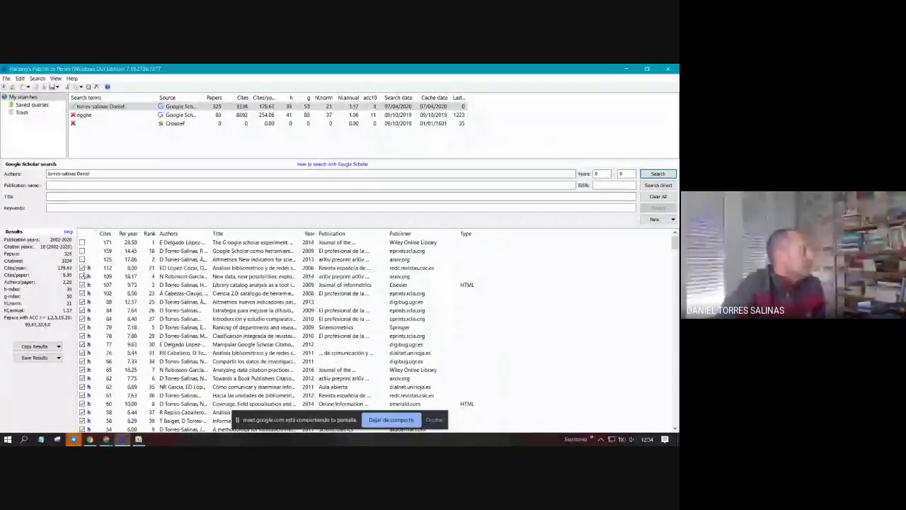
click(82, 276)
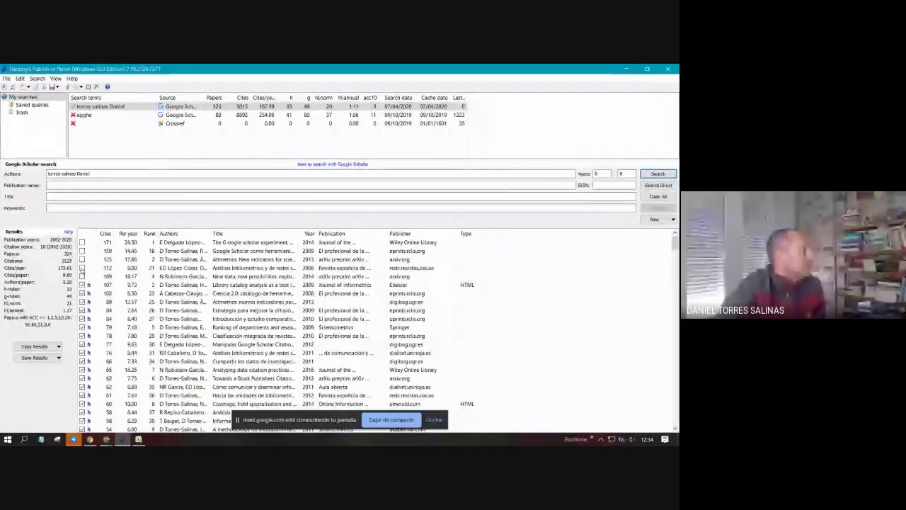
click(82, 267)
click(83, 285)
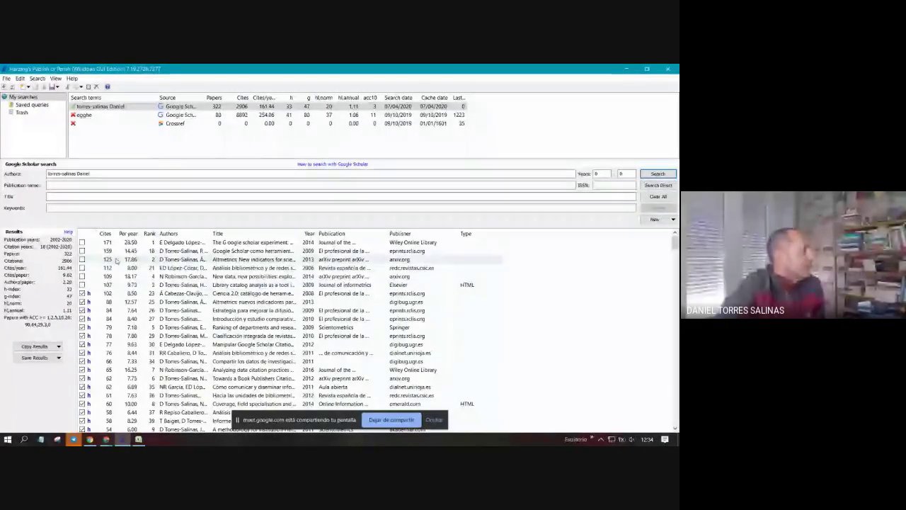
Step: Include the three most-cited papers in the metrics again and exclude them once more
click(82, 242)
click(82, 251)
click(82, 259)
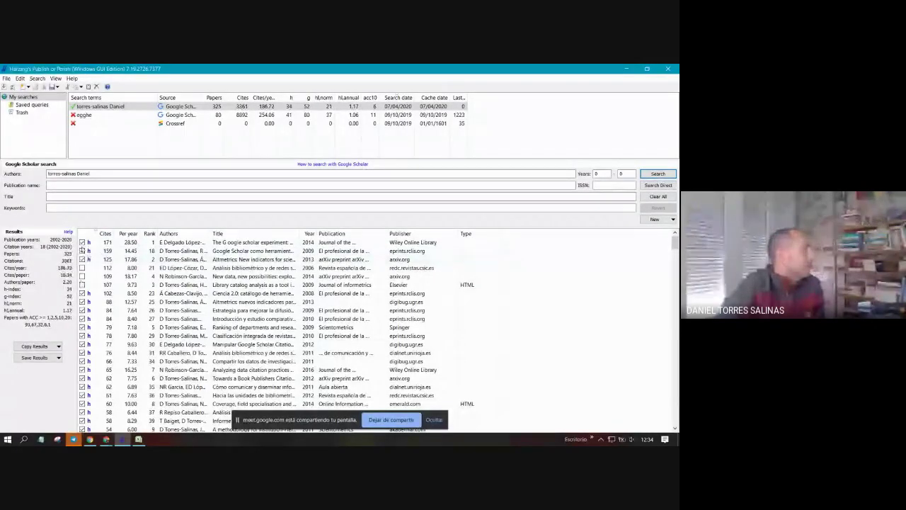
click(82, 251)
click(82, 259)
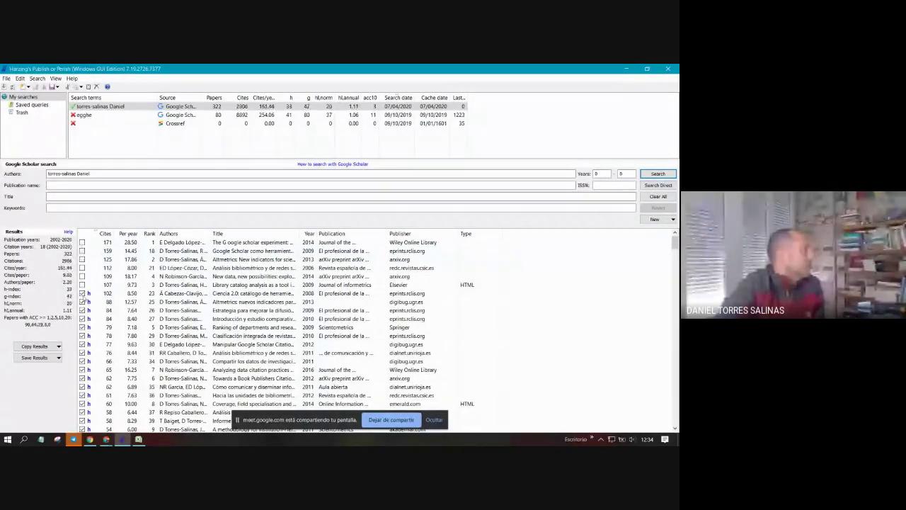
Step: Exclude the papers with 102 and 88 cites and the first one with 84 cites, and select the most-cited paper
click(82, 293)
click(82, 302)
click(82, 310)
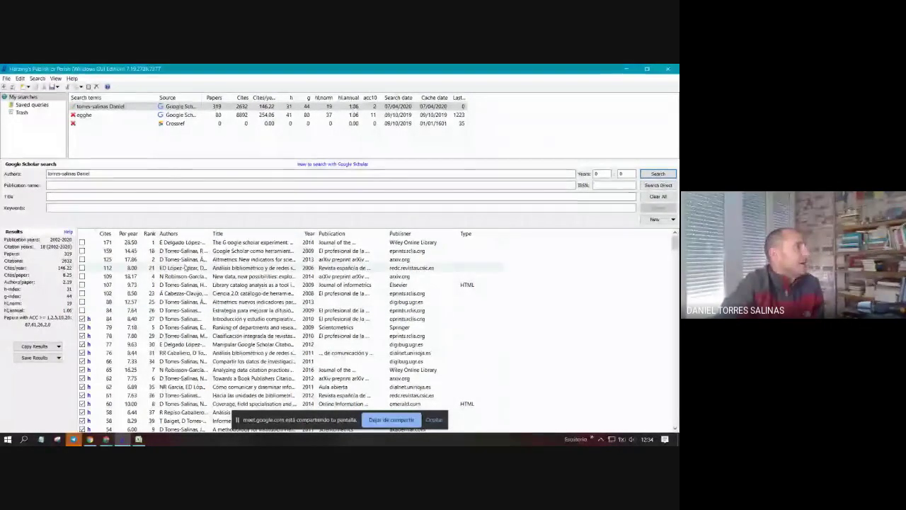
click(210, 242)
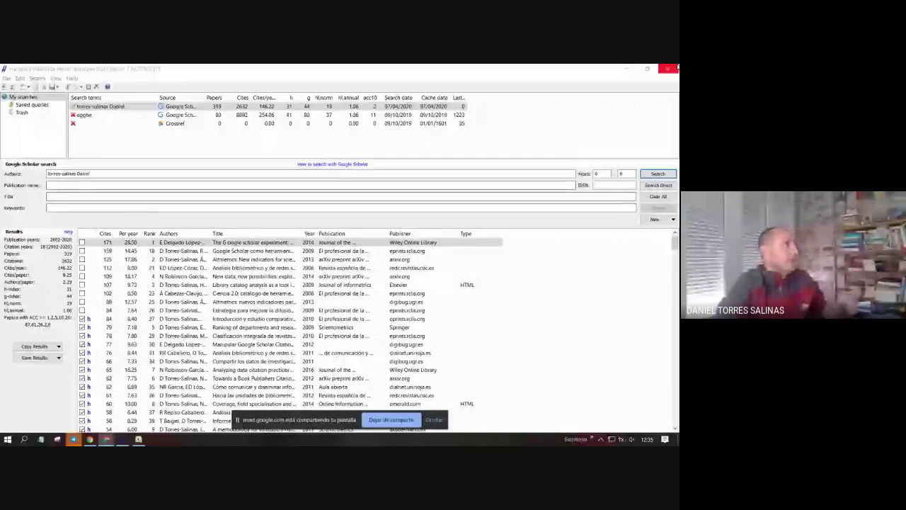
Step: Close Publish or Perish and open Google Drive in a new browser tab
click(676, 68)
click(350, 84)
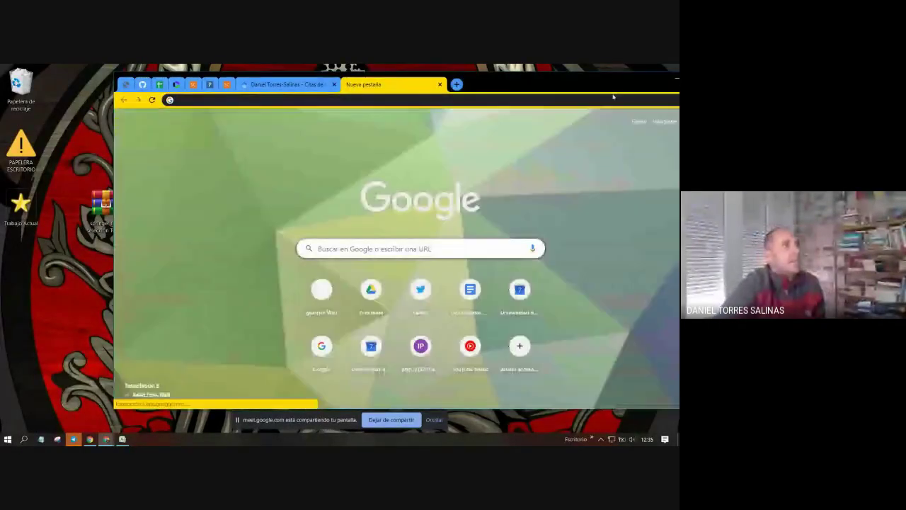
drag(613, 96, 545, 107)
click(625, 132)
click(626, 183)
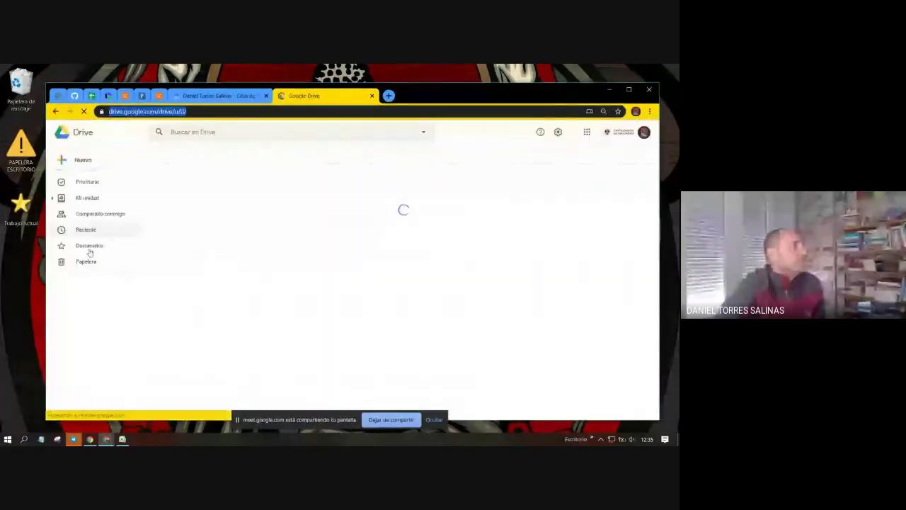
Step: Open the Yo Sigo Publicando folder from the starred items in Drive
click(119, 246)
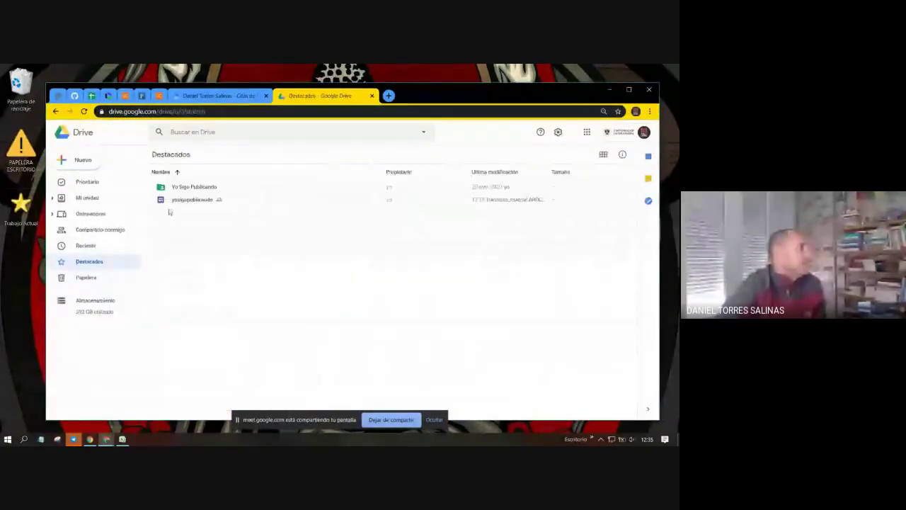
click(203, 188)
double_click(203, 188)
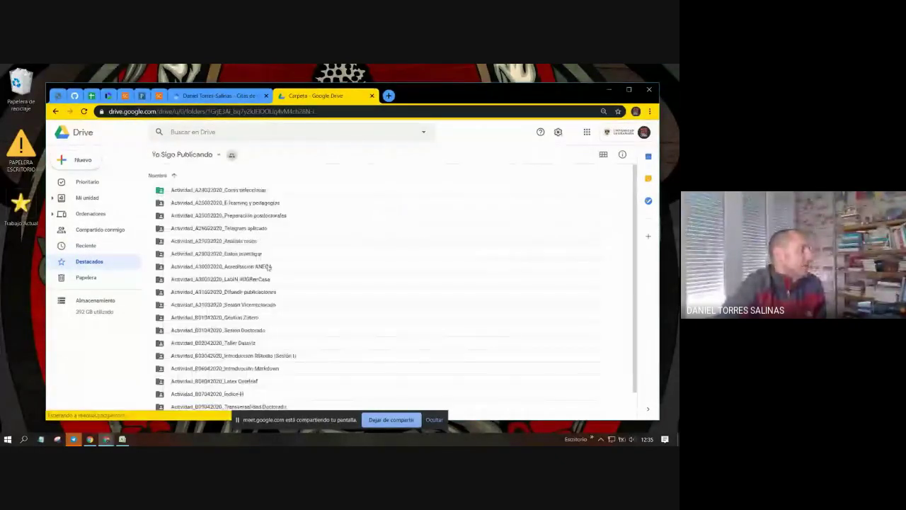
Step: Open the activity subfolder Actividad_B07042020_Índice-H
scroll(265, 265, down, 5)
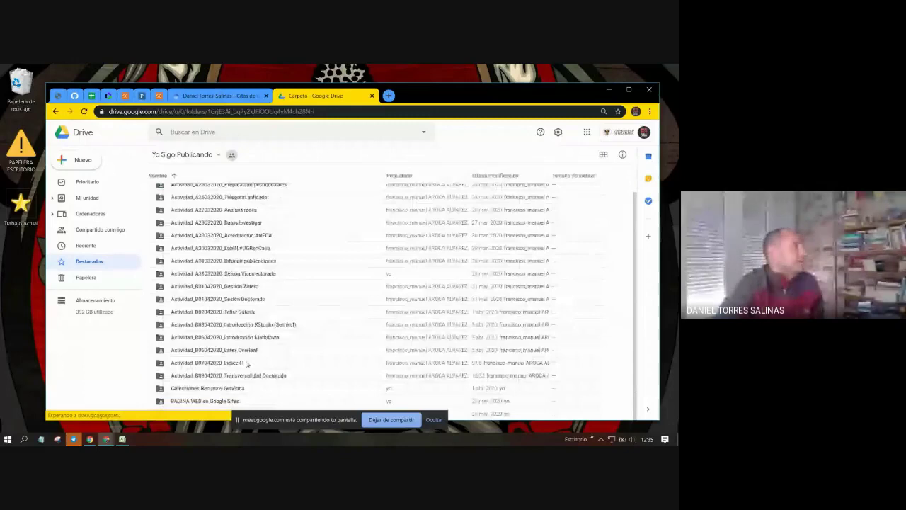
scroll(246, 363, up, 1)
double_click(247, 356)
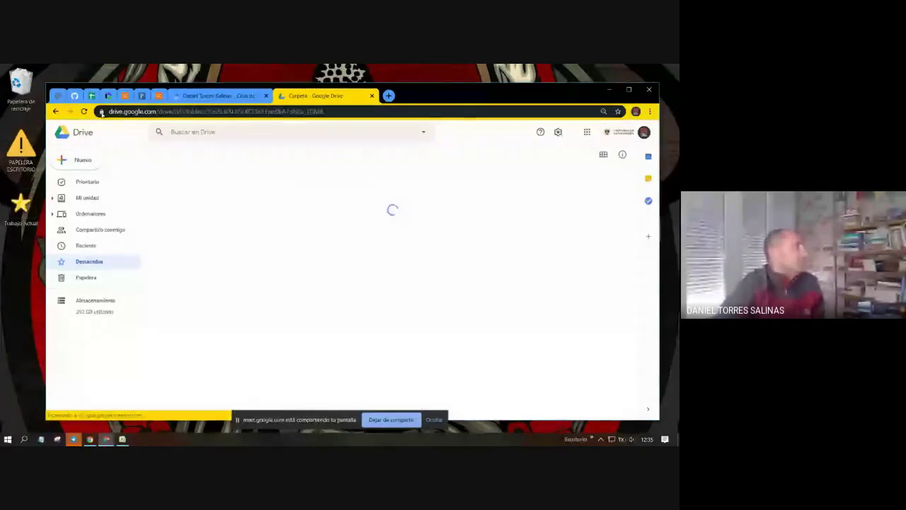
click(56, 111)
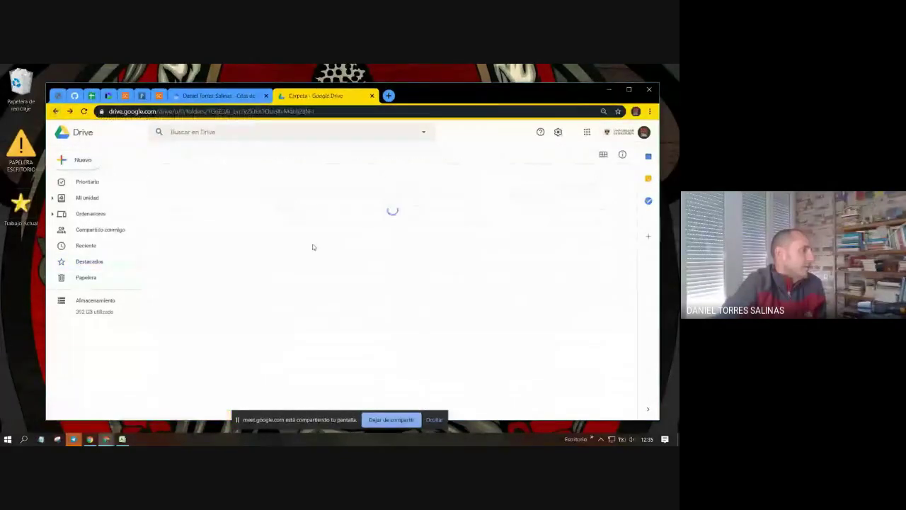
scroll(305, 329, down, 3)
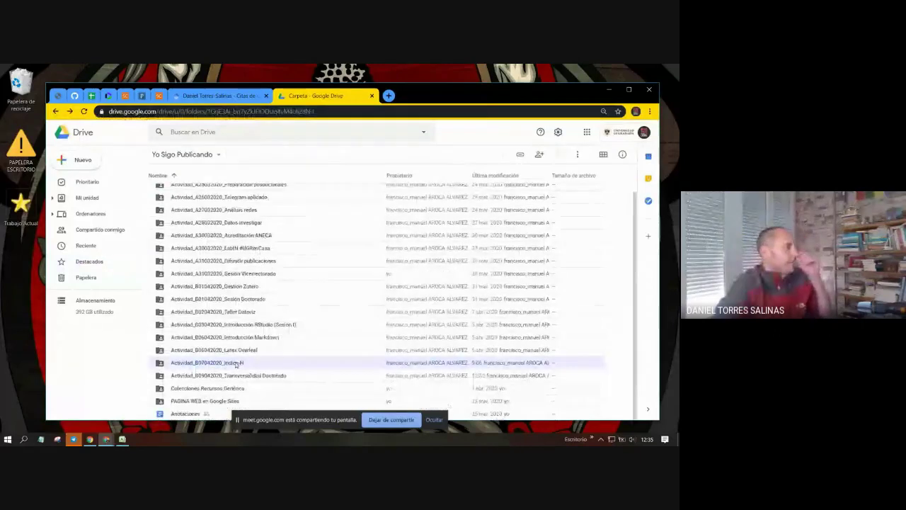
double_click(236, 364)
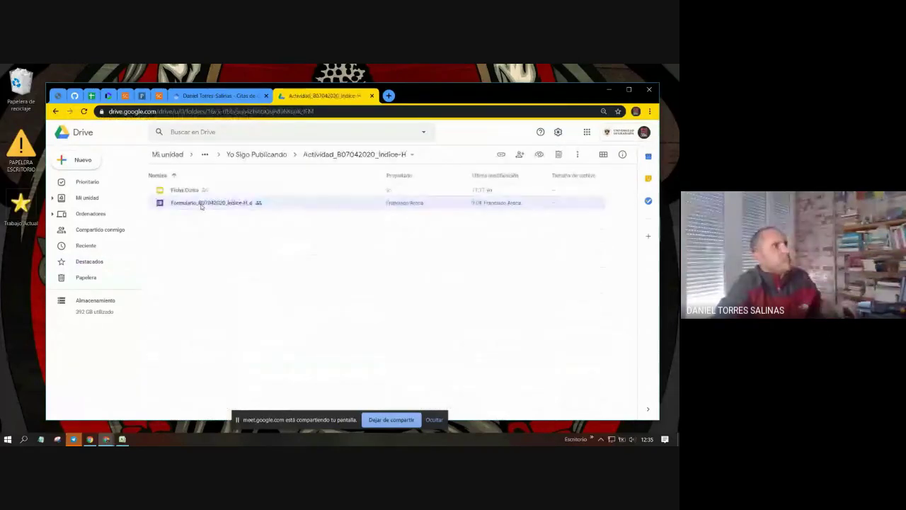
Step: Open the form Formulario_B07042020_Índice-H_d, preview it as respondents see it, and close the preview
double_click(203, 203)
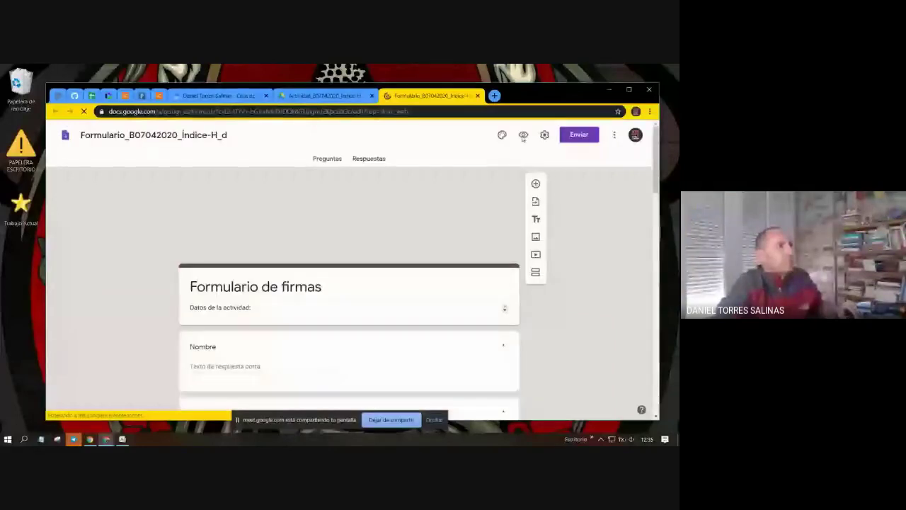
click(523, 135)
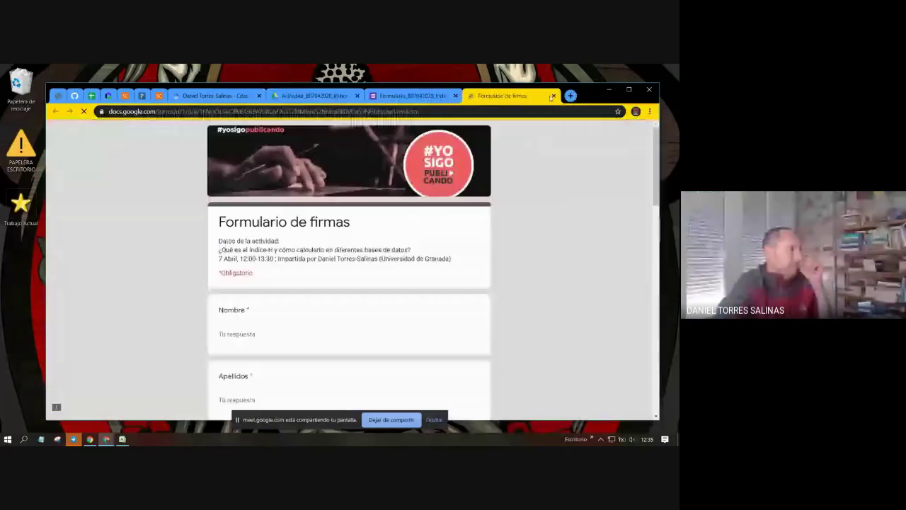
click(553, 96)
Step: Copy the form's shortened sharing link and close the sending dialog
click(579, 134)
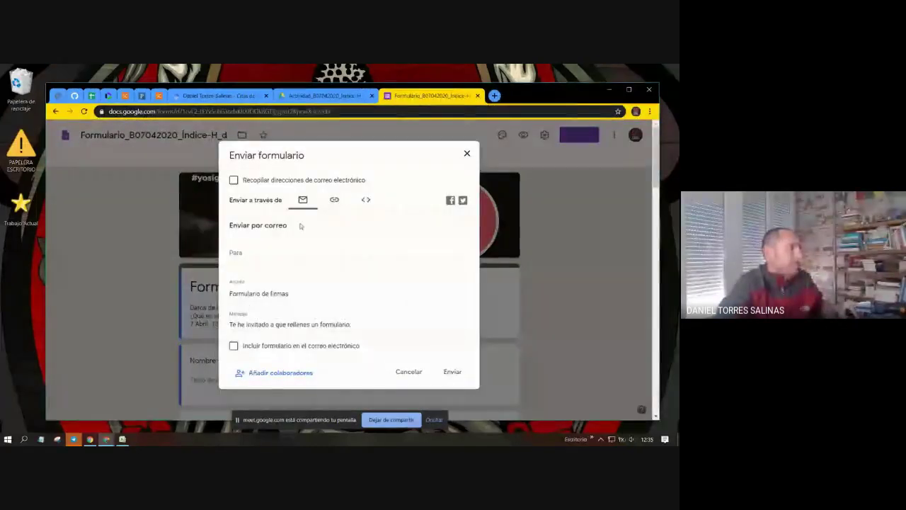
click(334, 200)
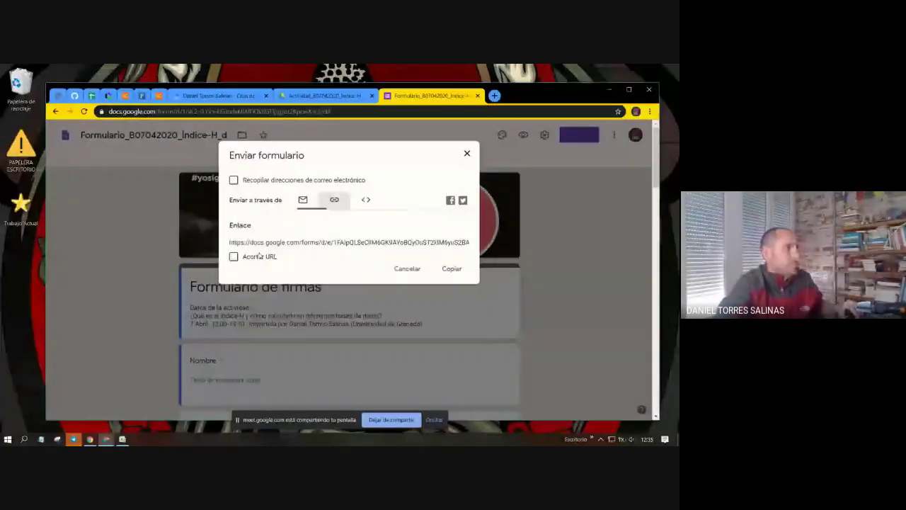
click(260, 255)
right_click(320, 240)
click(338, 244)
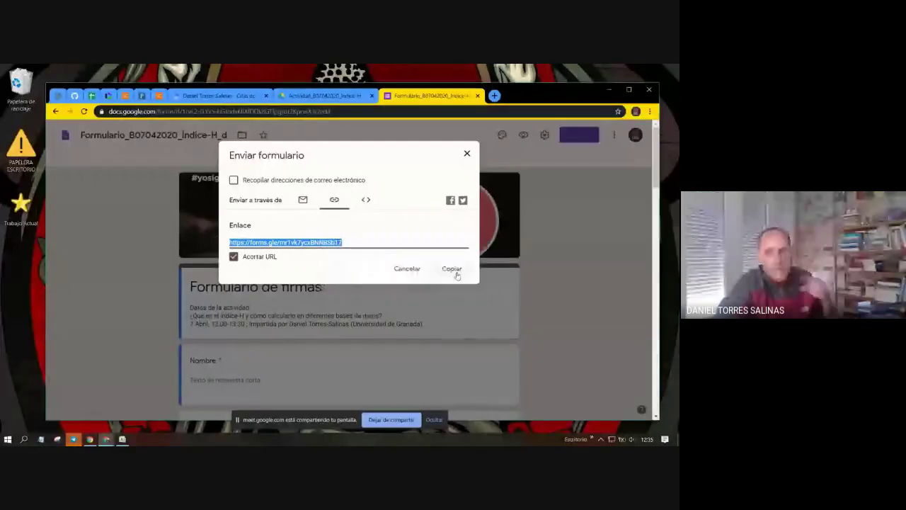
click(452, 269)
click(467, 154)
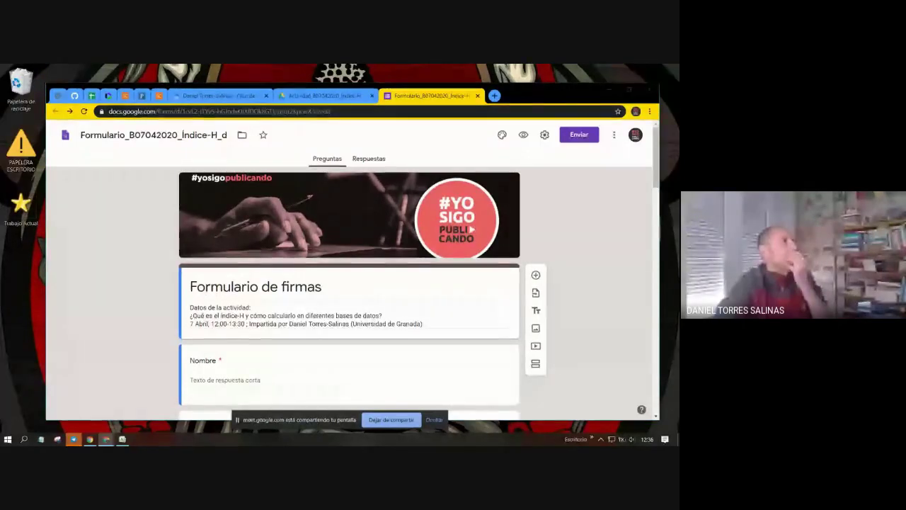
Step: Close the form, return to the GitHub guide and highlight the Publish or Perish example in the list of calculation methods
click(477, 96)
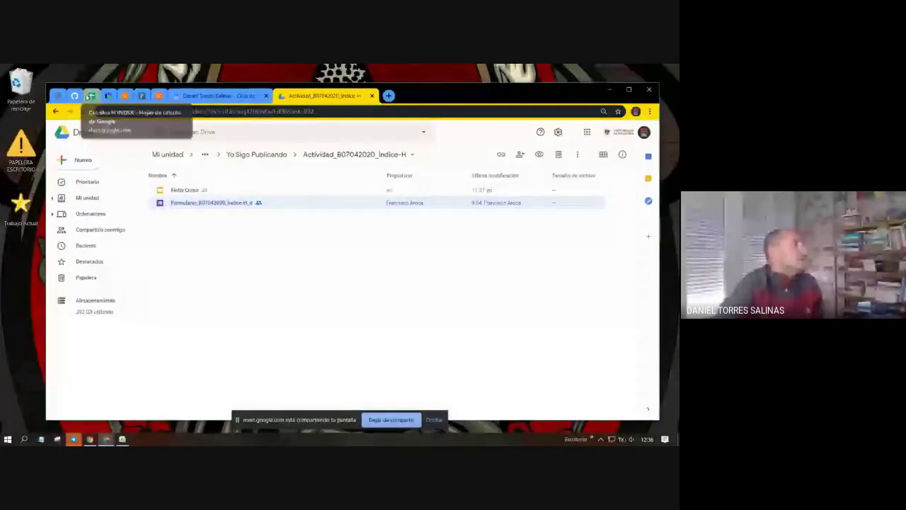
click(74, 96)
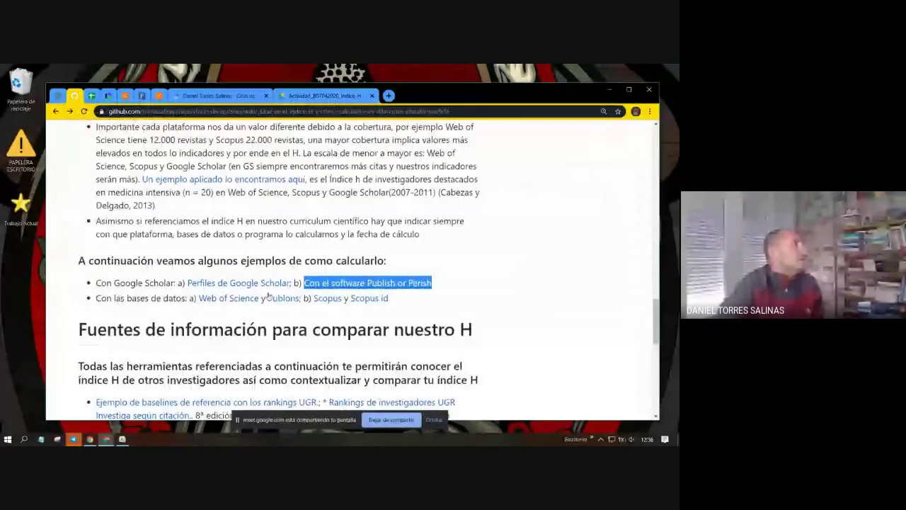
click(437, 284)
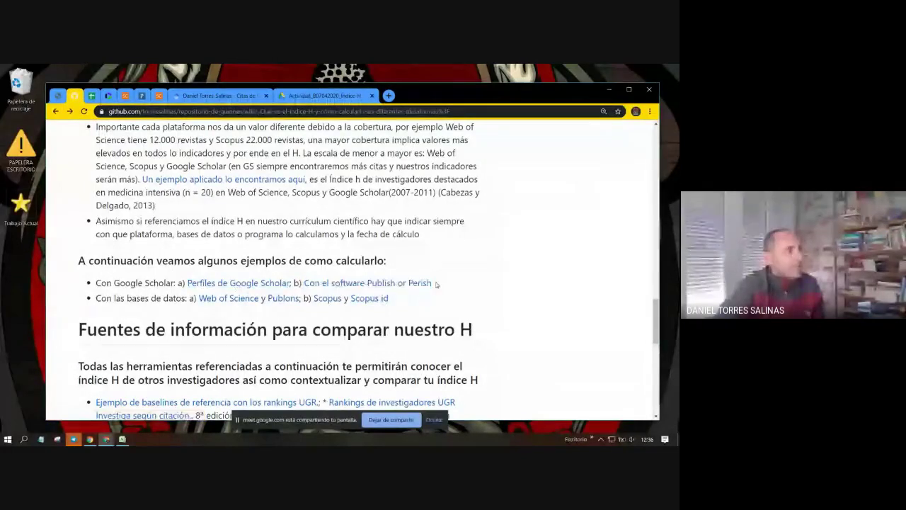
drag(437, 284, 304, 280)
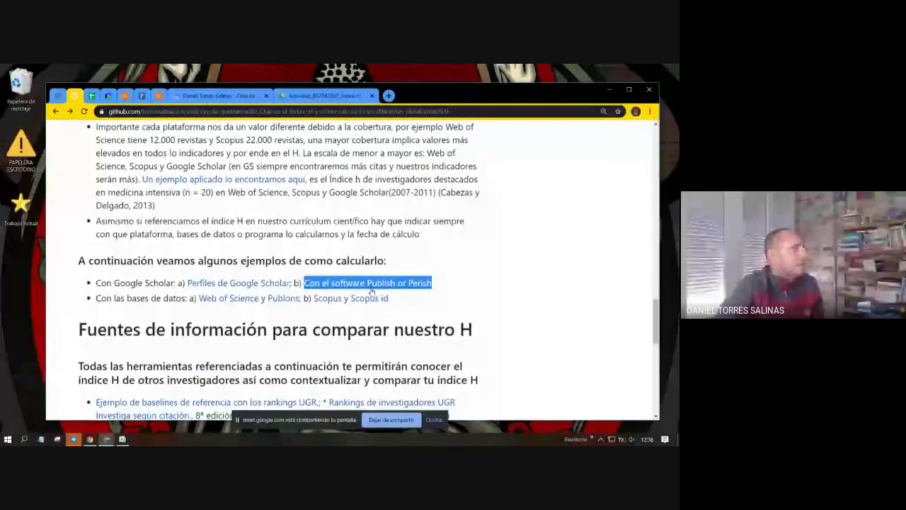
scroll(370, 291, down, 1)
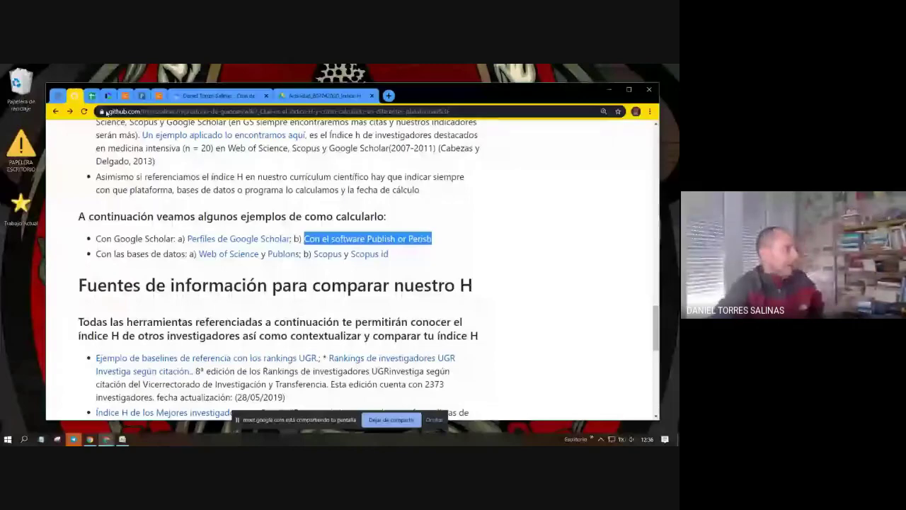
Step: Switch to Web of Science, enlarge the page and set up a basic search for the researcher's hyphenated surname in the Autor field
click(107, 95)
key(ctrl+plus)
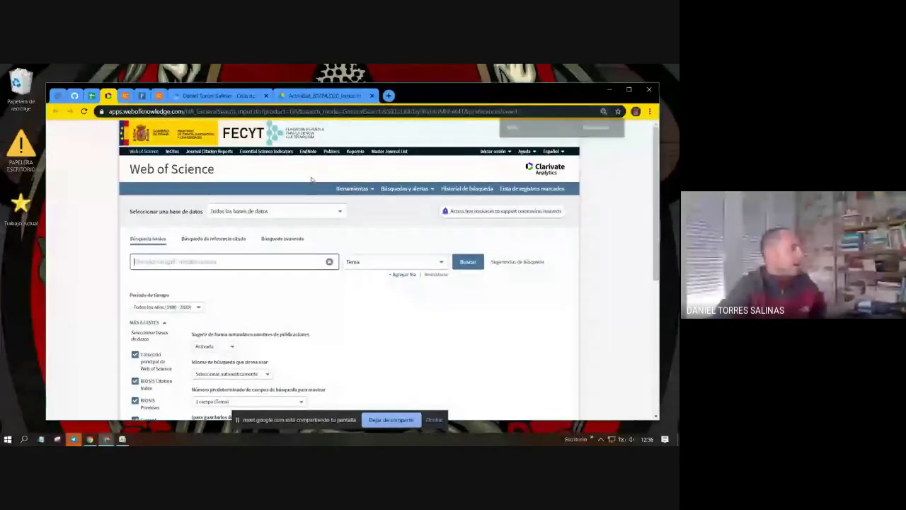
key(ctrl+plus)
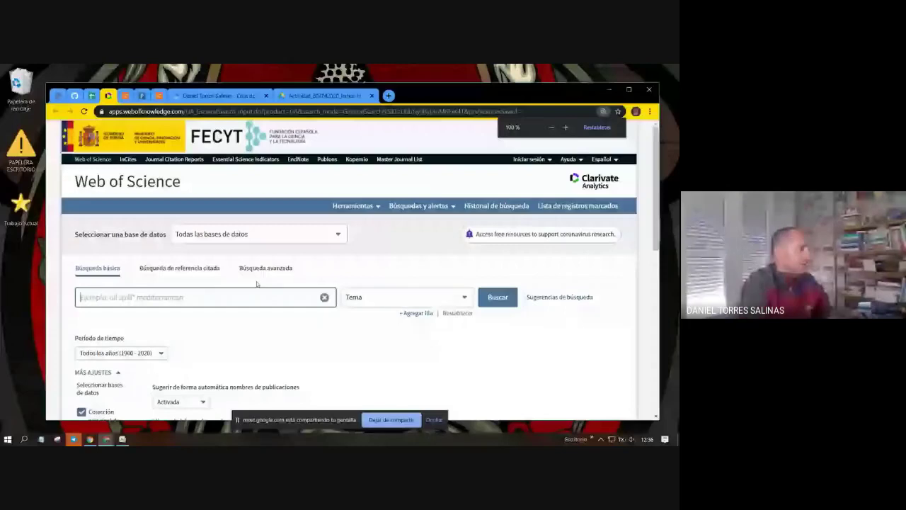
text(torre)
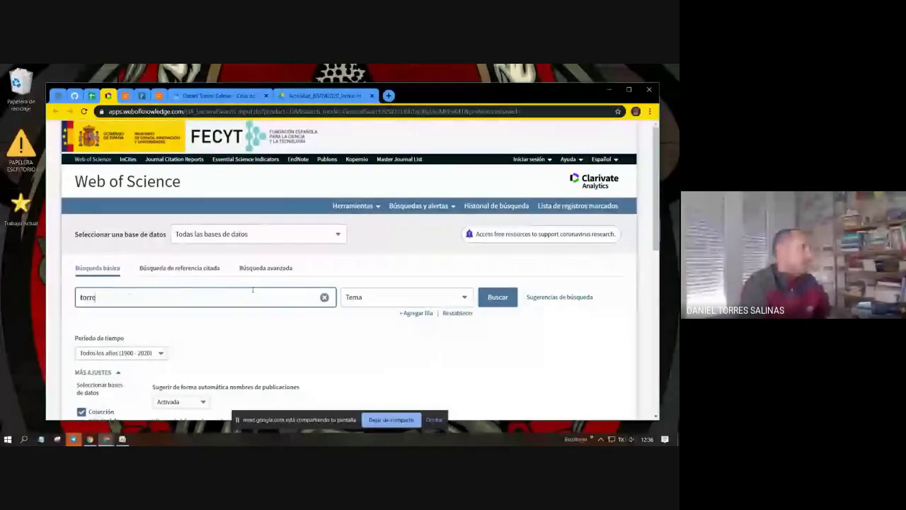
text(s-sallnas)
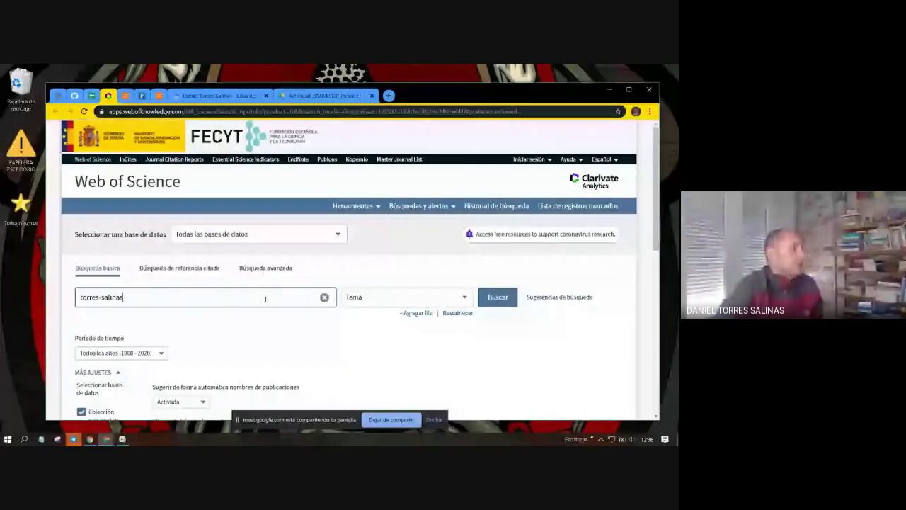
click(404, 296)
click(357, 217)
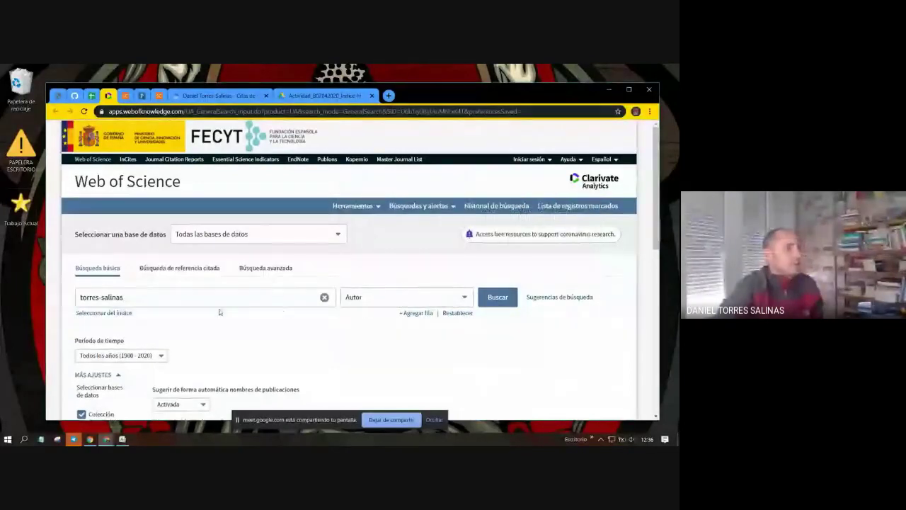
click(498, 297)
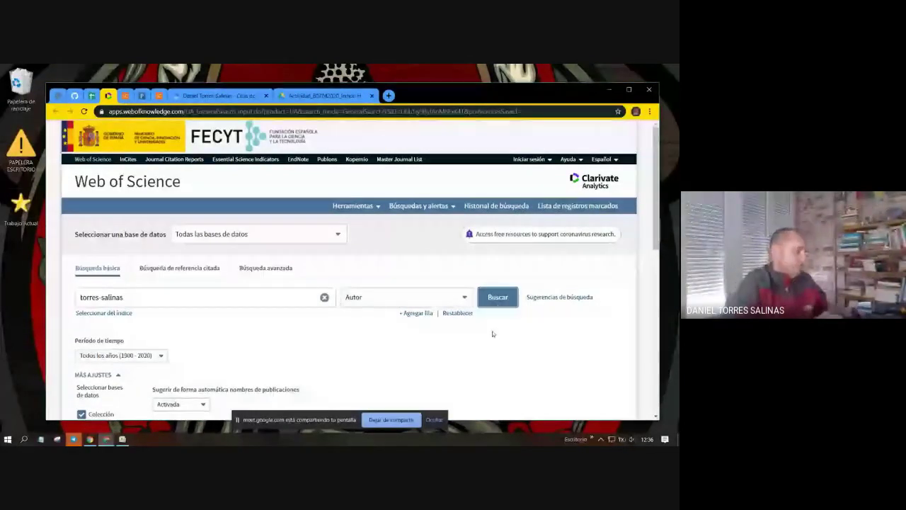
click(192, 290)
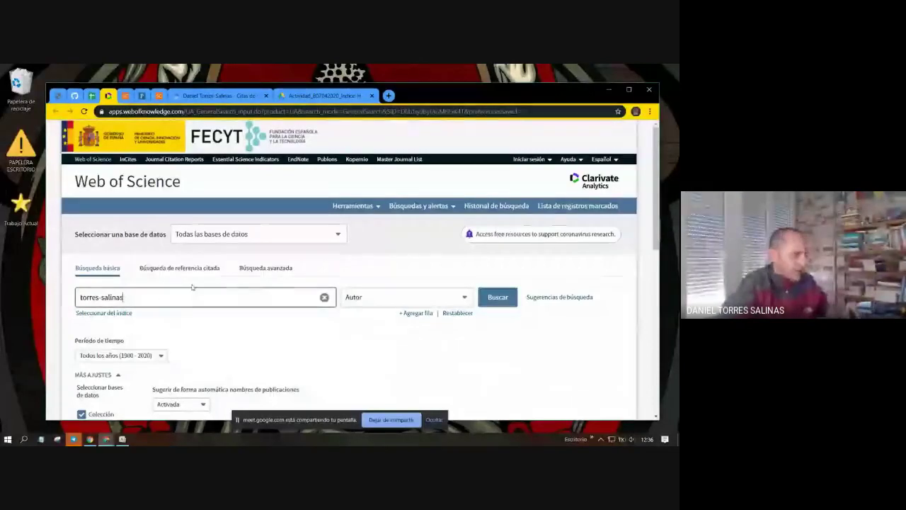
key(Return)
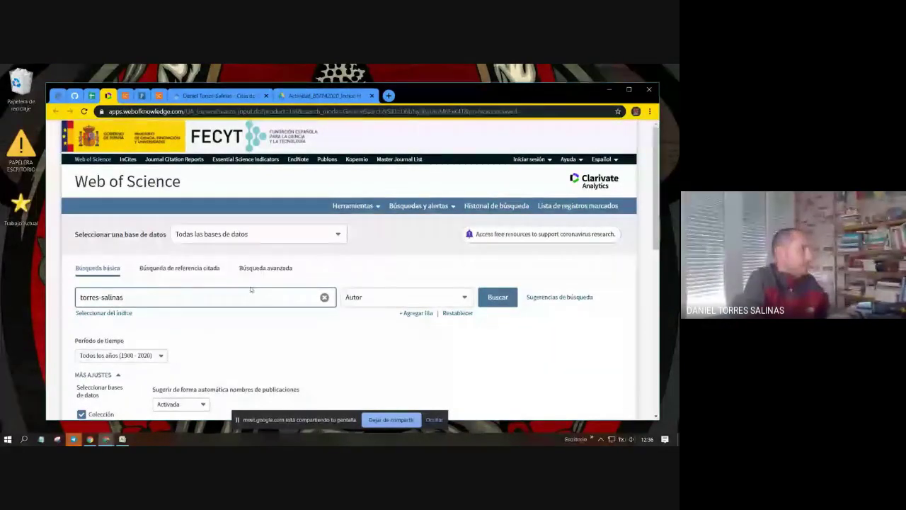
text(an)
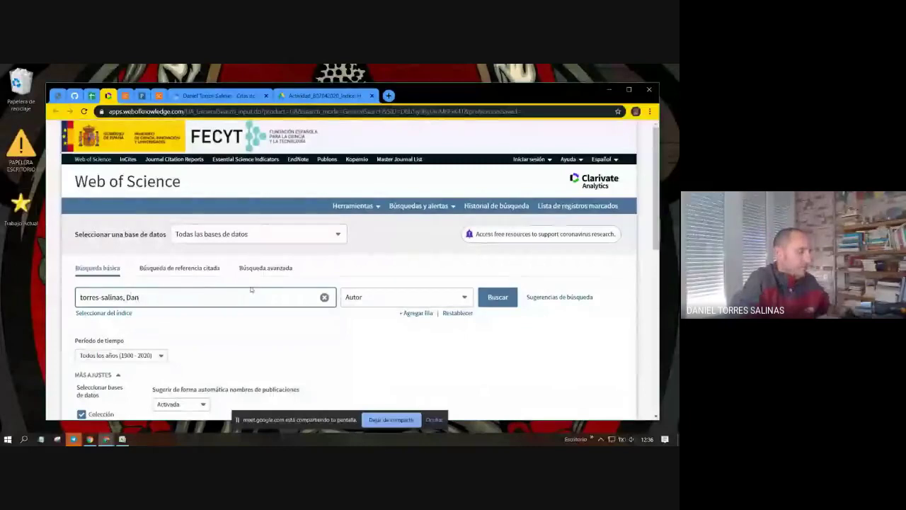
text(iel)
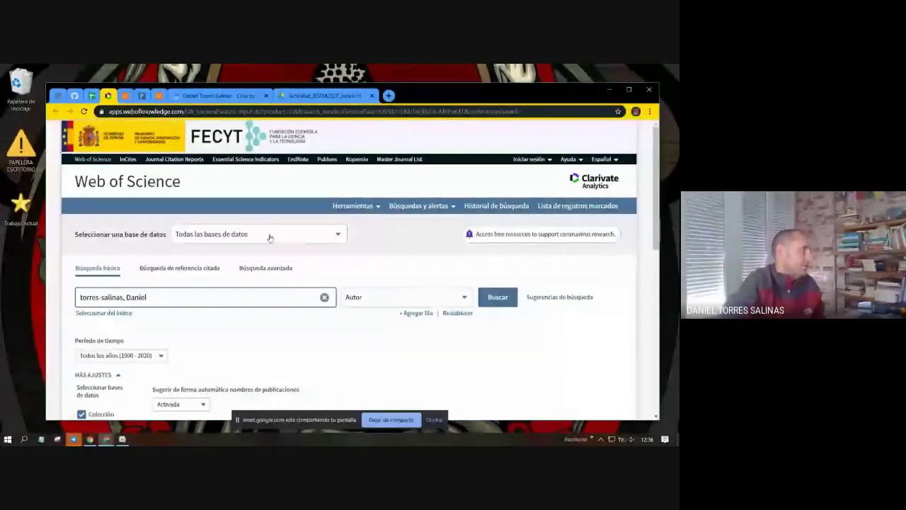
key(BackSpace)
key(BackSpace)
key(BackSpace)
key(BackSpace)
key(BackSpace)
key(BackSpace)
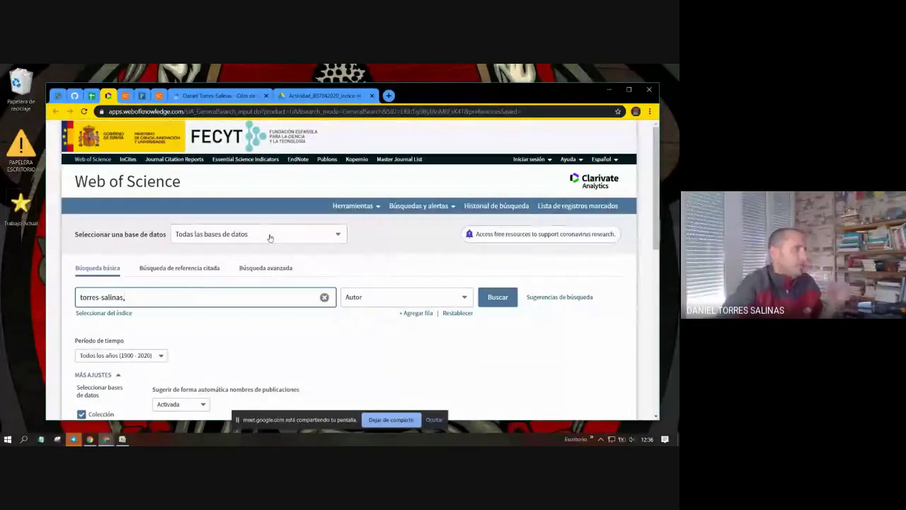
Step: Add the researcher's first initial to the surname, run the author search and look through the retrieved publications
text(D)
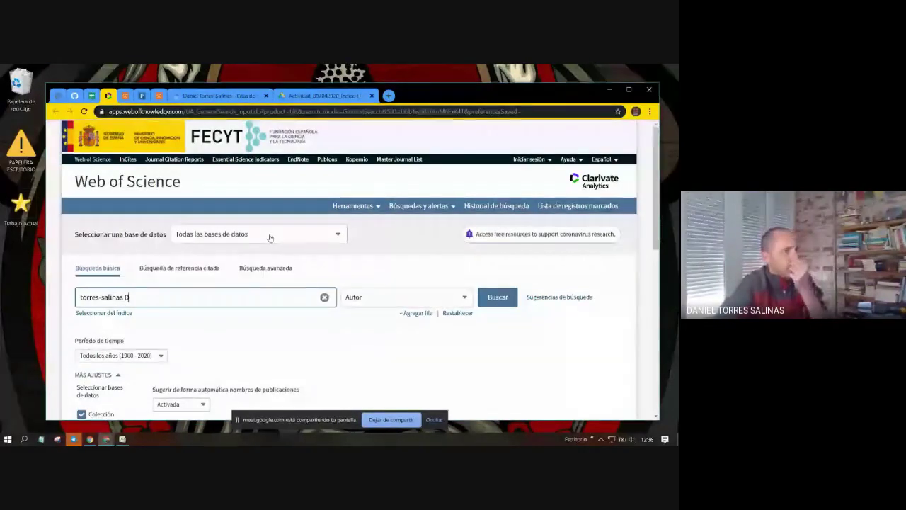
click(506, 297)
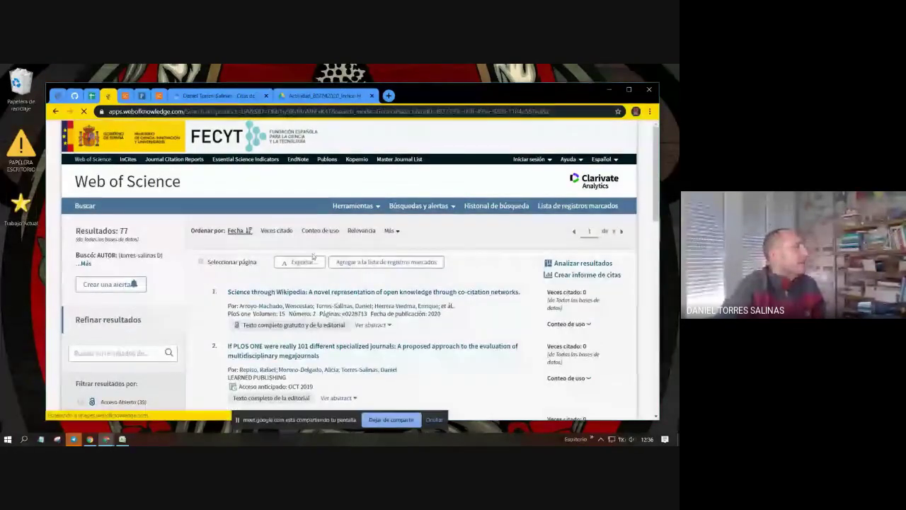
scroll(389, 241, down, 1)
scroll(389, 241, down, 1)
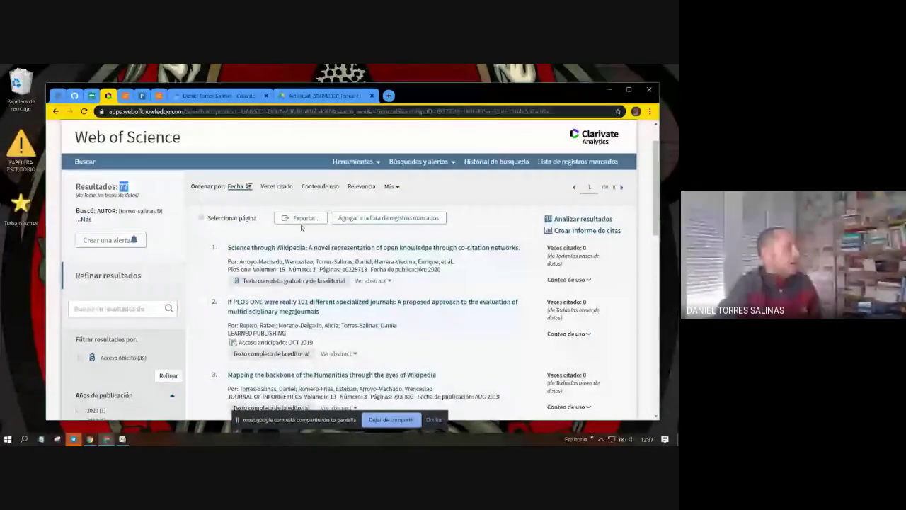
scroll(305, 240, down, 4)
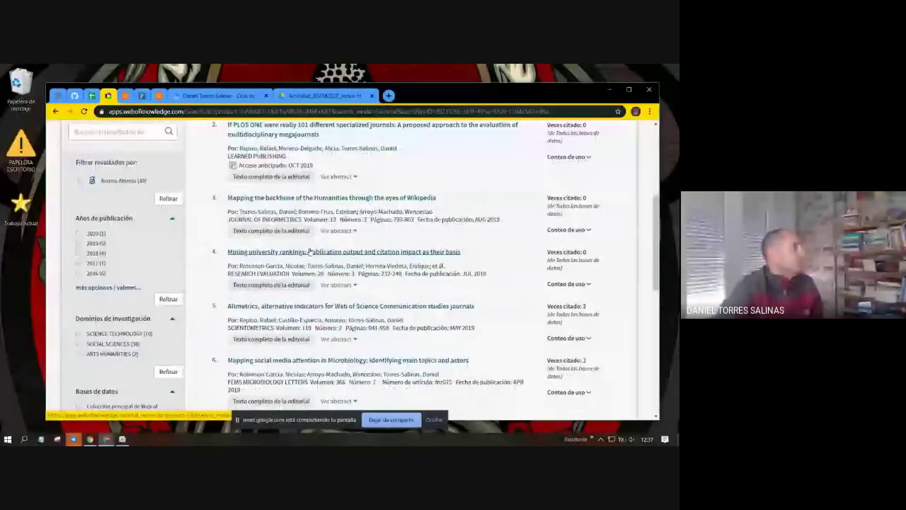
Step: Return from the results to the search page and choose Colección principal de Web of Science as the database
scroll(309, 251, up, 5)
click(85, 205)
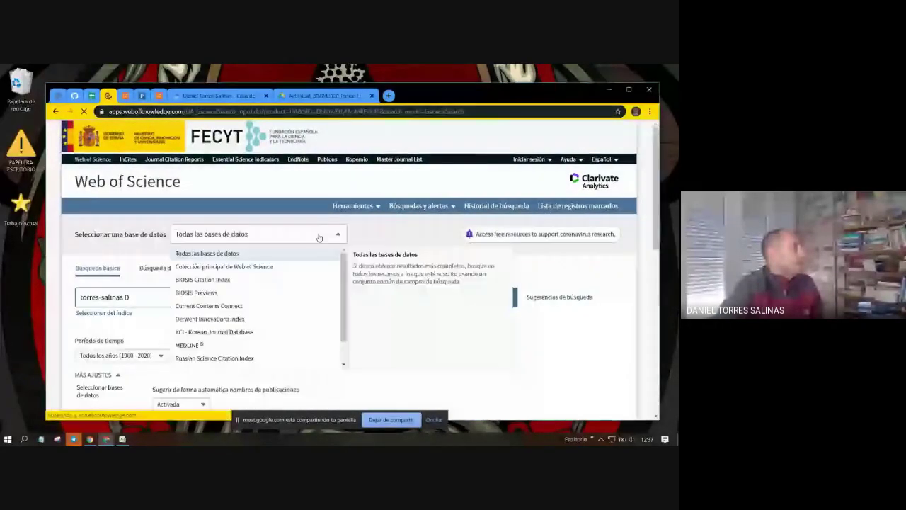
click(338, 233)
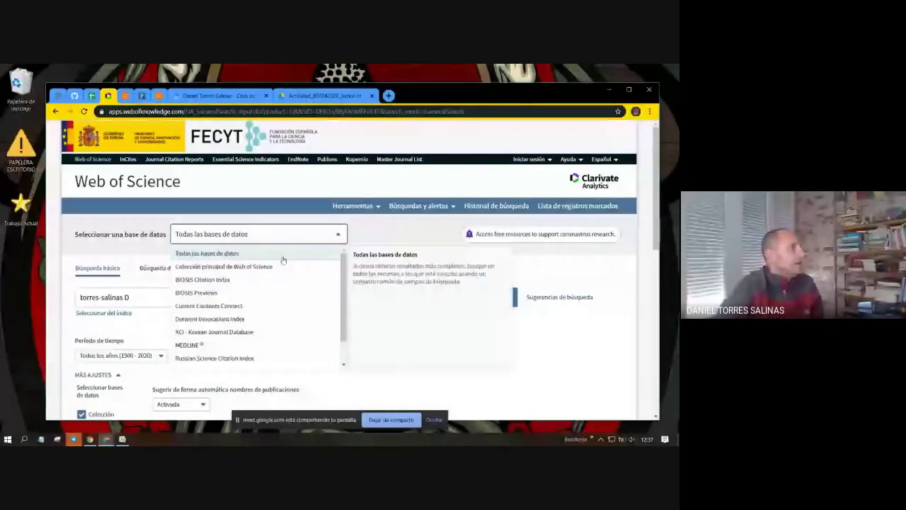
click(281, 262)
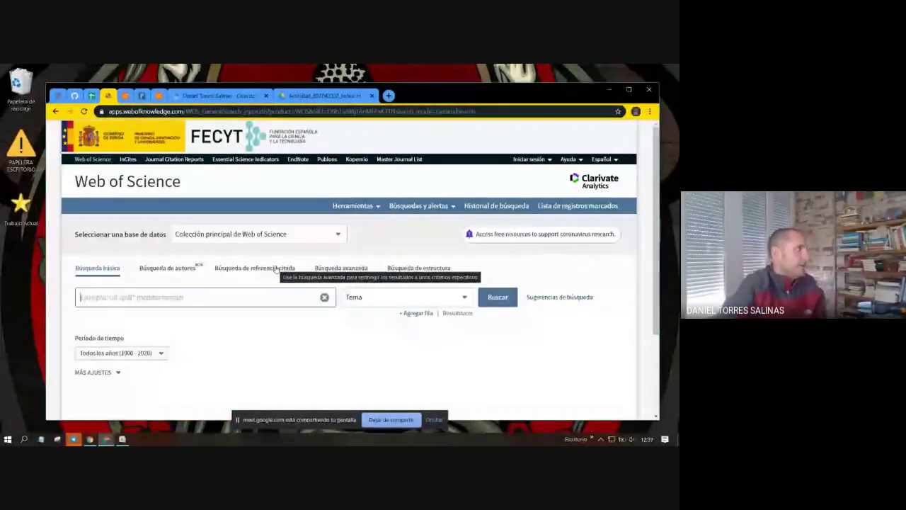
Step: Enter the researcher's hyphenated surname and initial as the search term and expand the additional settings listing the citation indexes
click(269, 297)
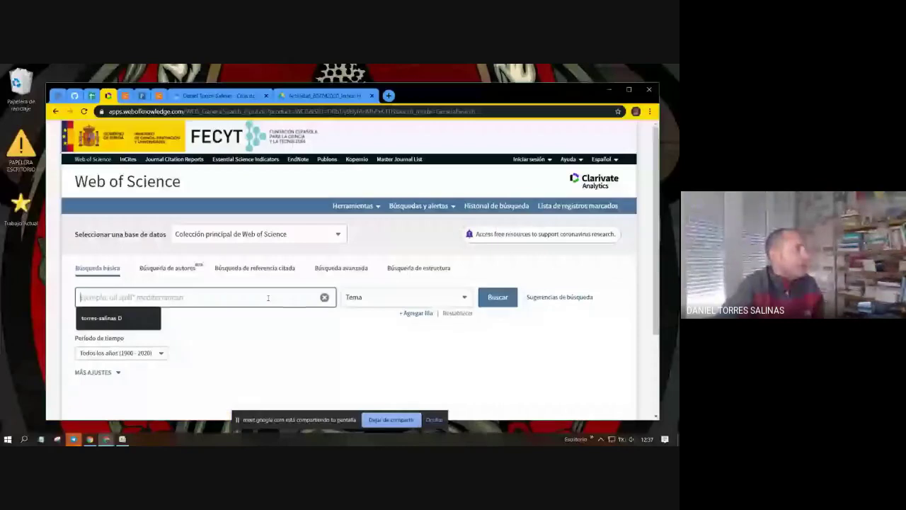
click(145, 312)
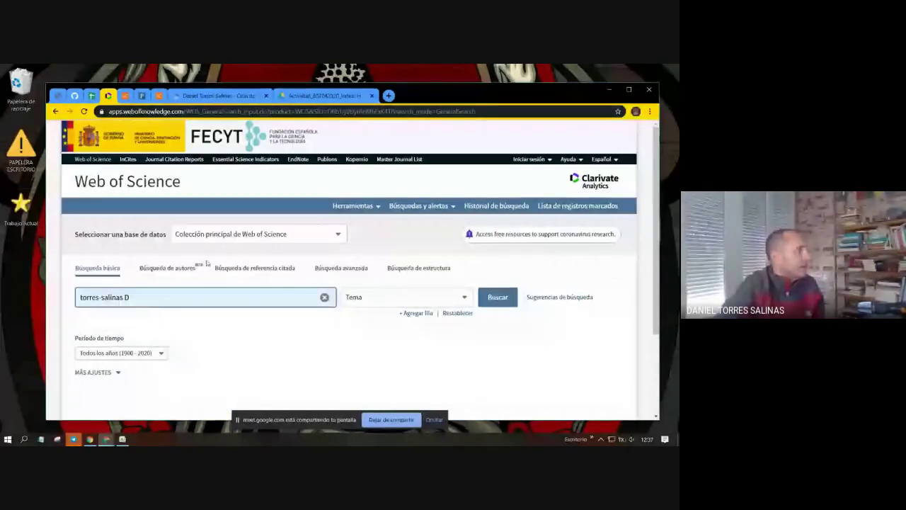
scroll(269, 261, down, 2)
scroll(211, 275, down, 2)
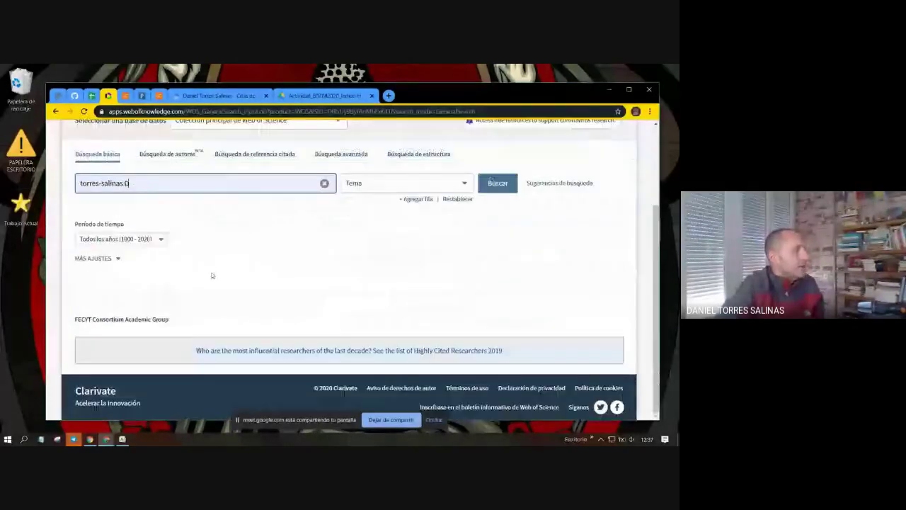
click(114, 259)
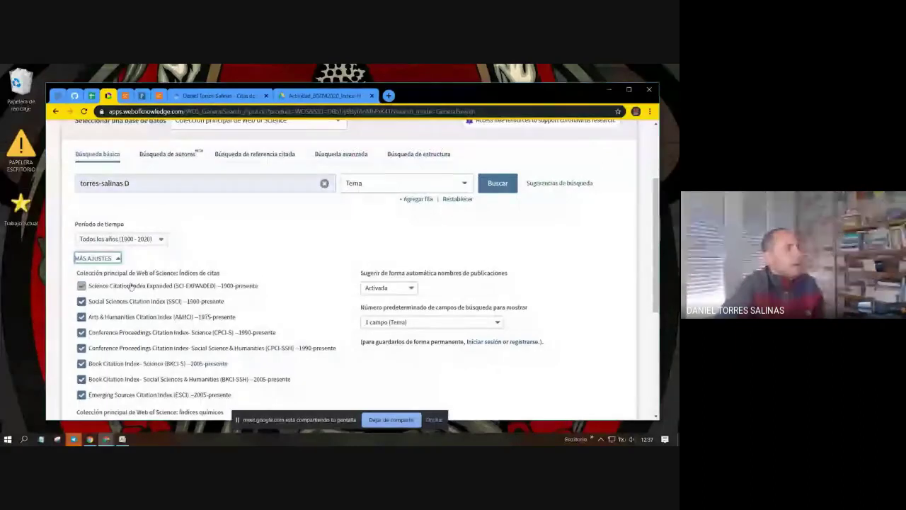
click(131, 285)
scroll(431, 301, up, 4)
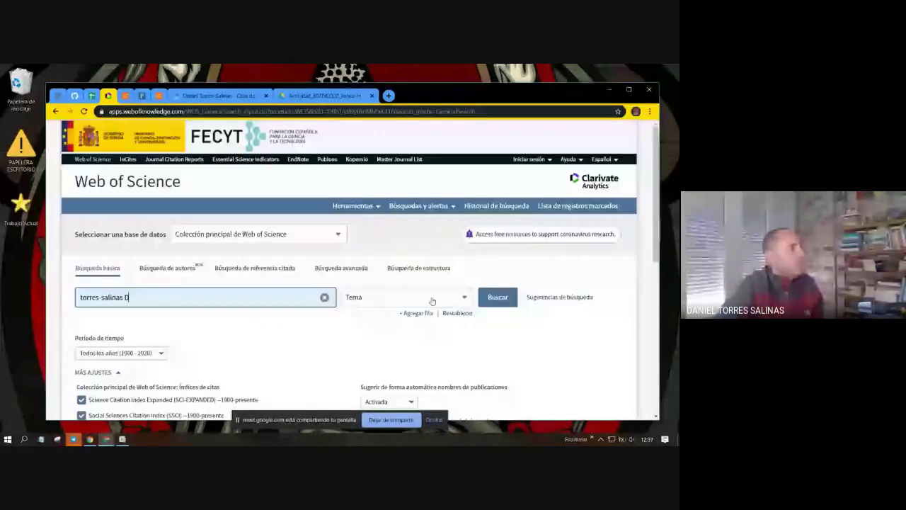
Step: Set the search field to Autor, run the search and look over the retrieved records
click(431, 301)
click(398, 218)
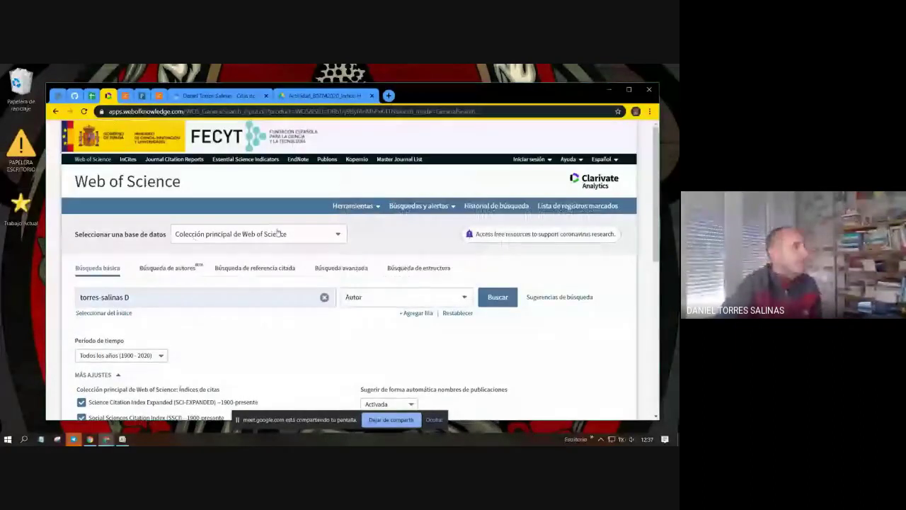
click(498, 297)
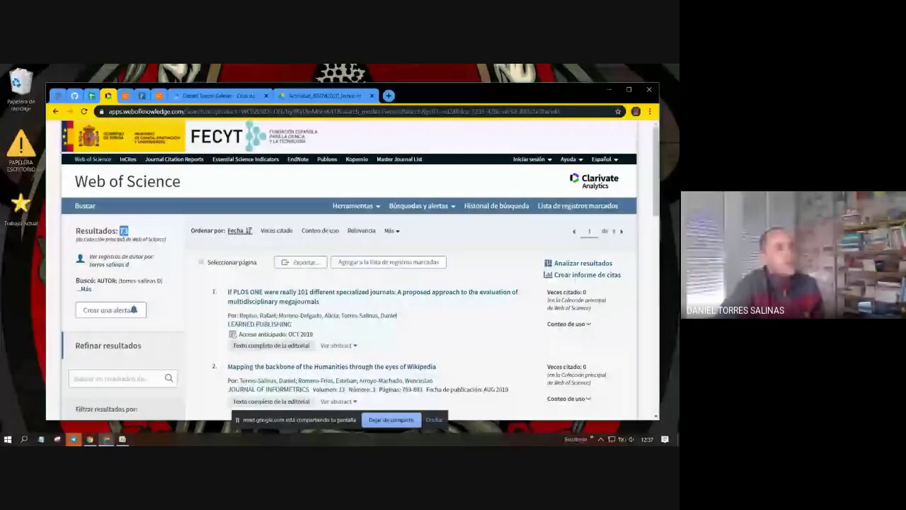
scroll(283, 244, down, 2)
scroll(283, 244, up, 2)
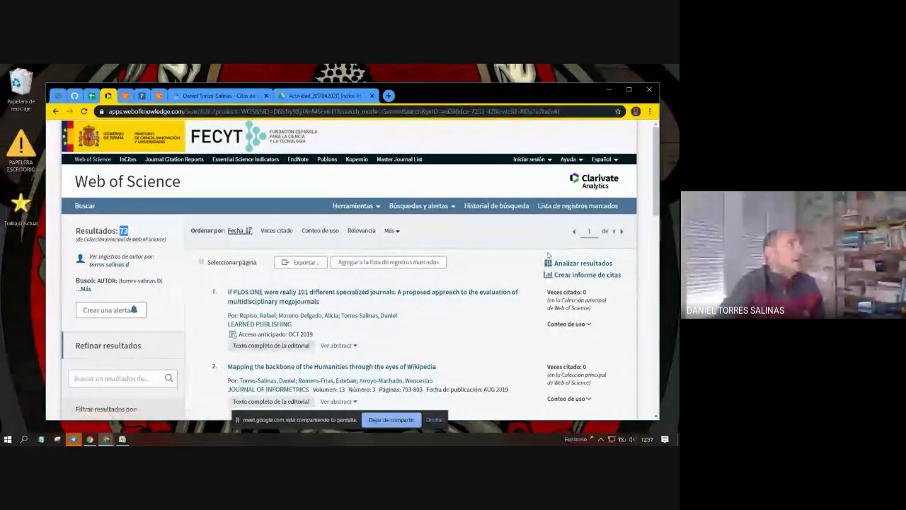
Step: Create the citation report for the results, highlight the h-index value and look through the publications ranked by times cited
click(592, 280)
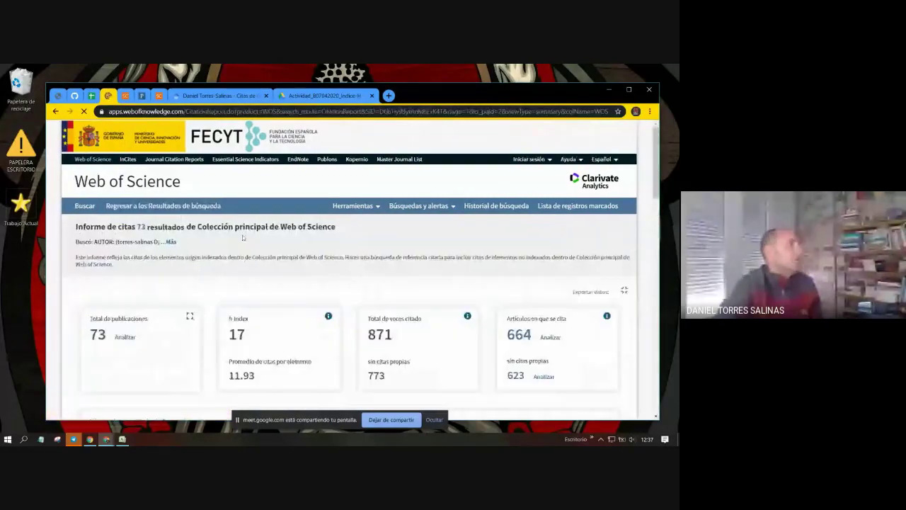
scroll(243, 238, down, 1)
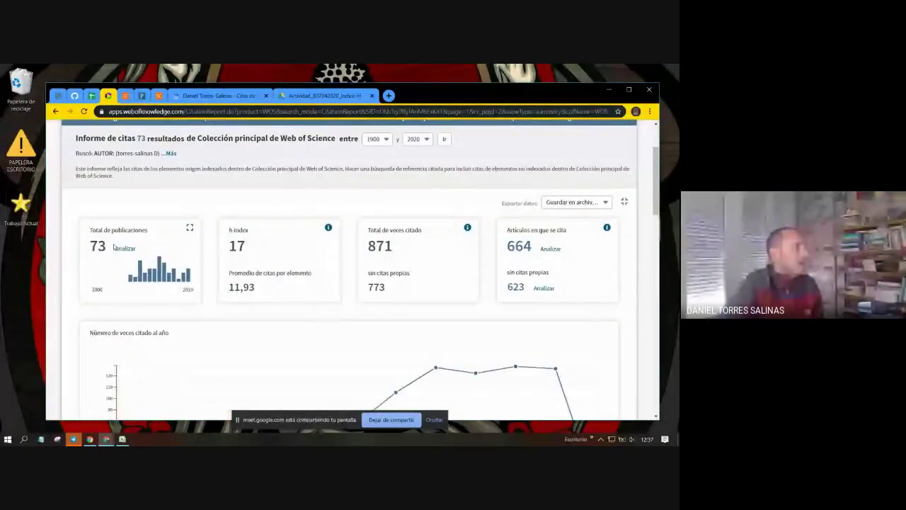
double_click(238, 245)
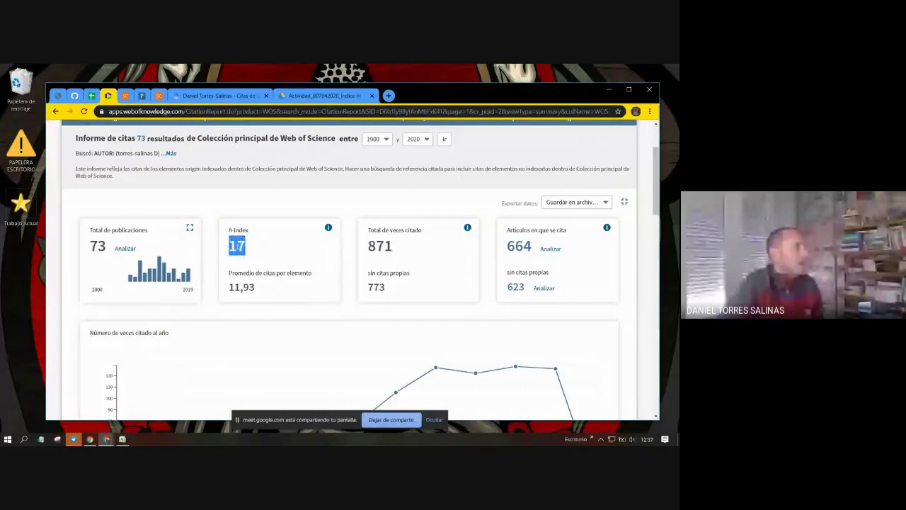
scroll(247, 237, down, 6)
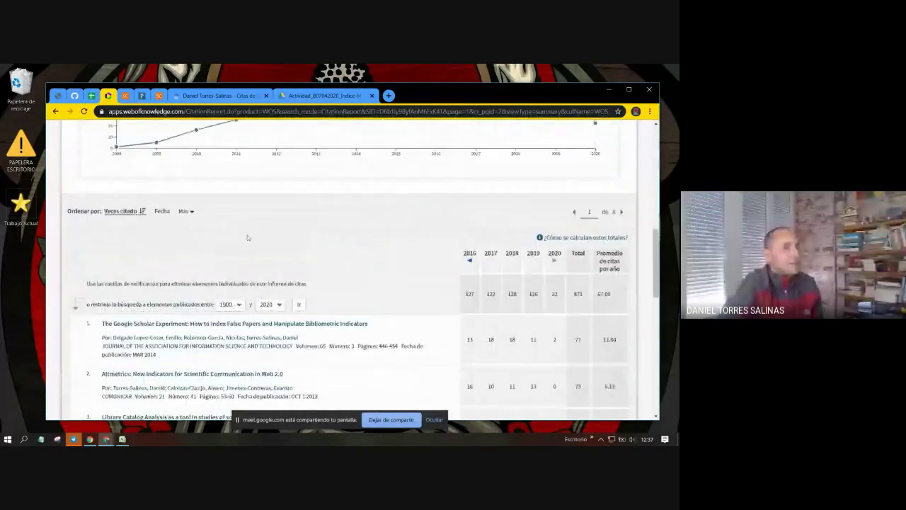
scroll(247, 237, down, 10)
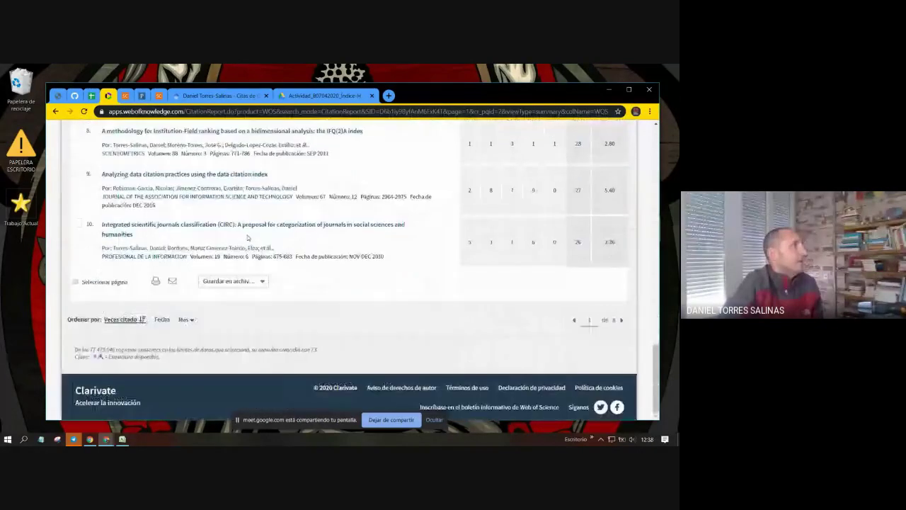
scroll(247, 237, up, 6)
scroll(247, 237, up, 10)
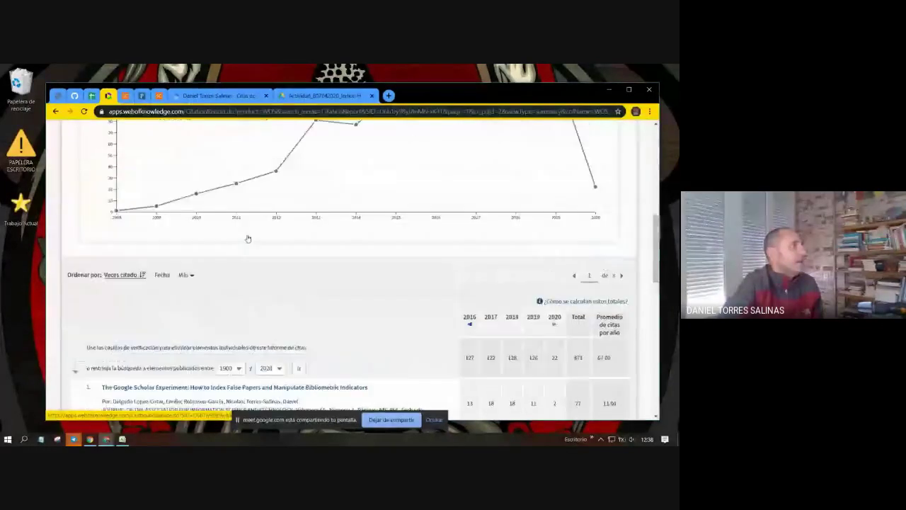